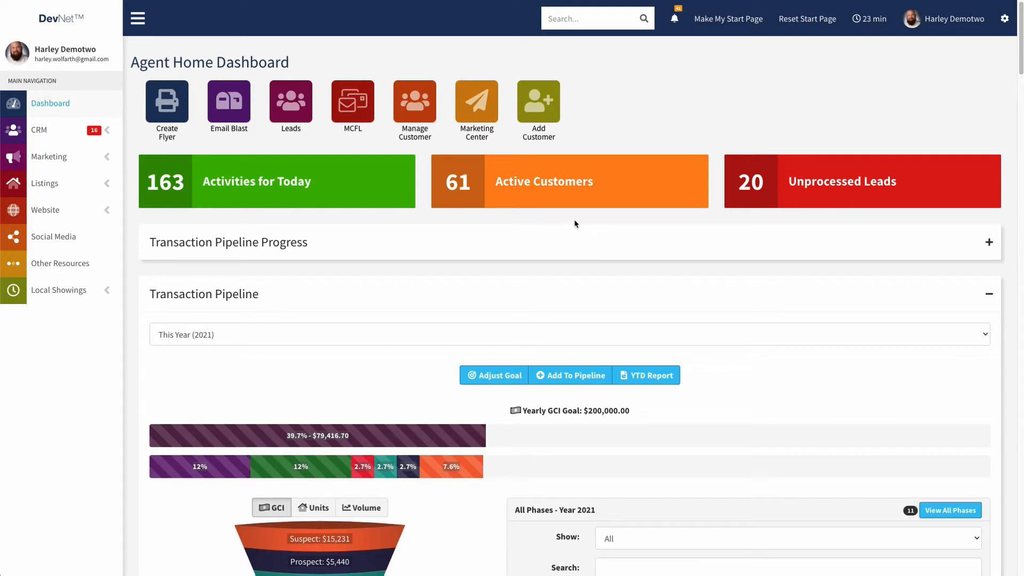
- Switch into the team's account with Go To Team Site in the user menu
{"action": "left_click", "coordinate": [933, 22]}
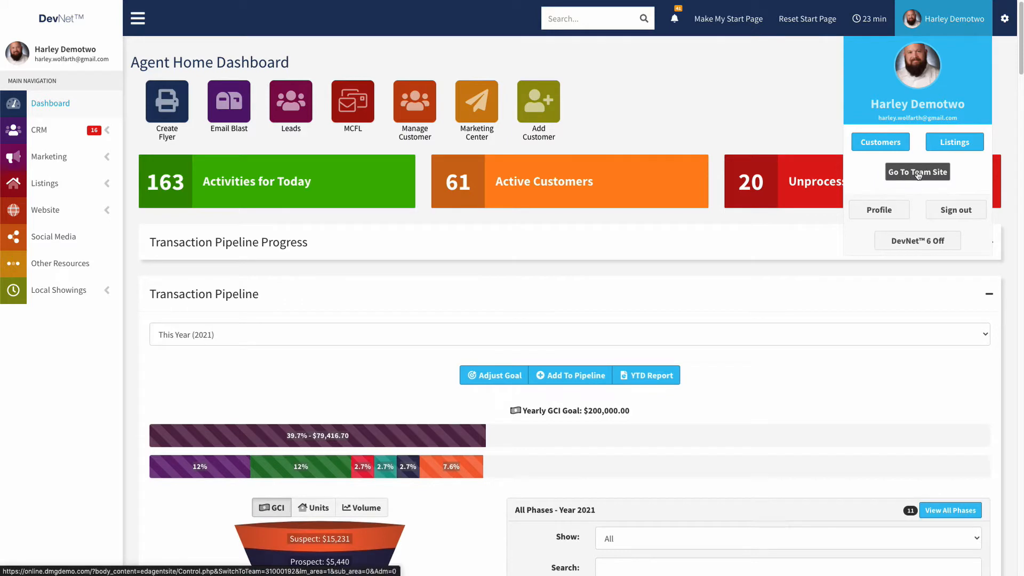
{"action": "left_click", "coordinate": [918, 173]}
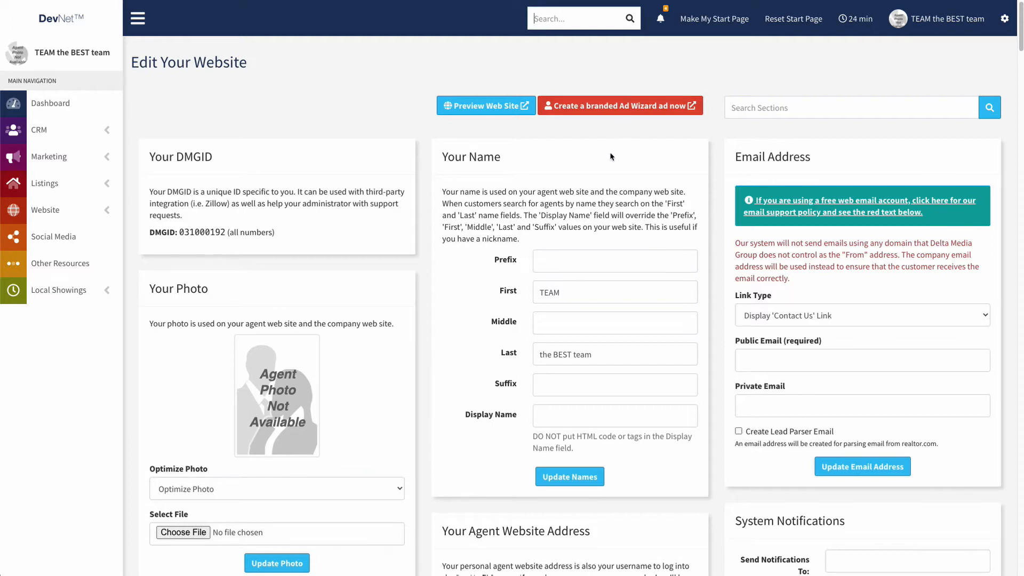
- Open Manage Team under Website in the sidebar to list the team's leaders and members
{"action": "left_click", "coordinate": [105, 212]}
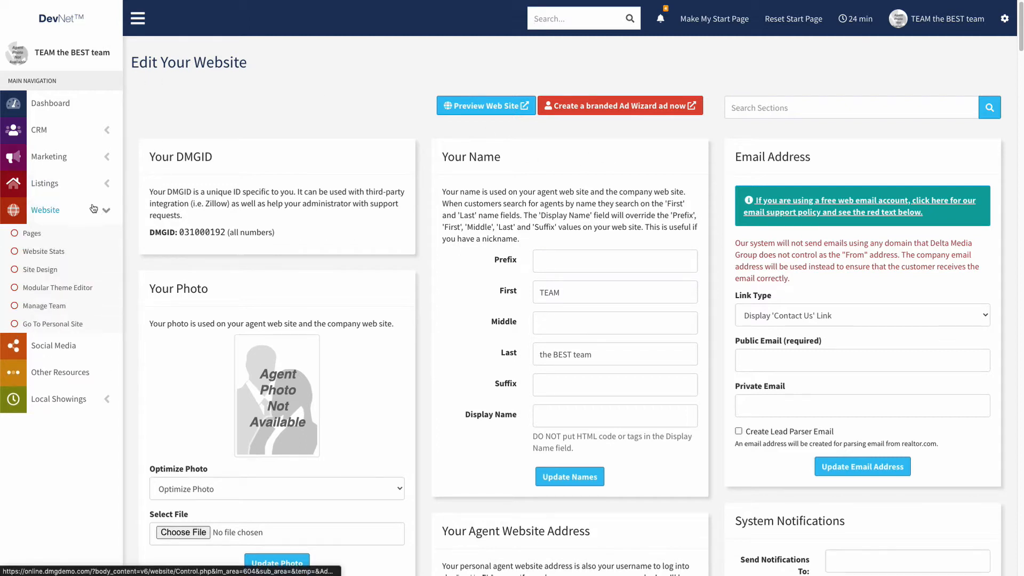
{"action": "left_click", "coordinate": [41, 308]}
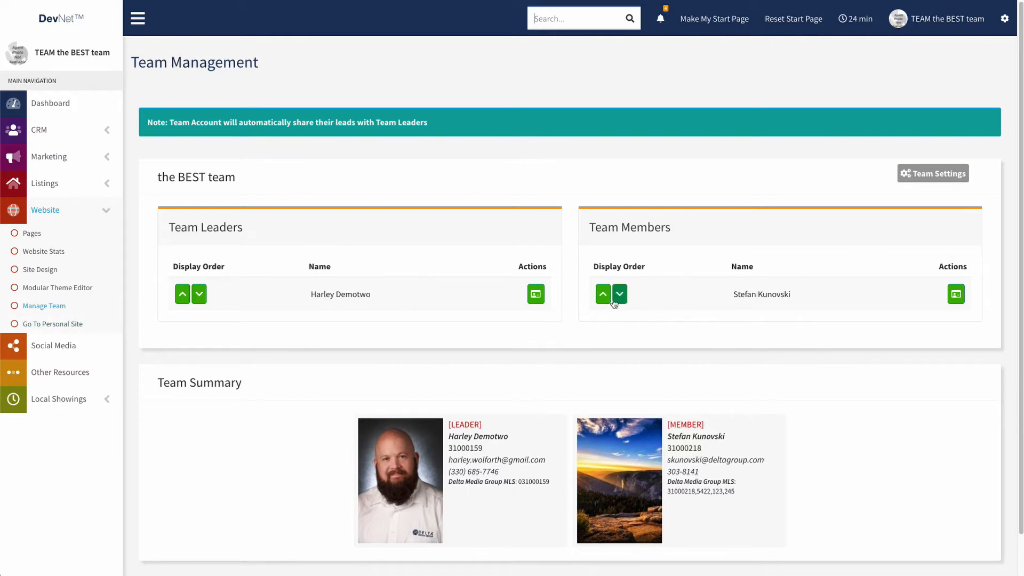
{"action": "left_click", "coordinate": [928, 177]}
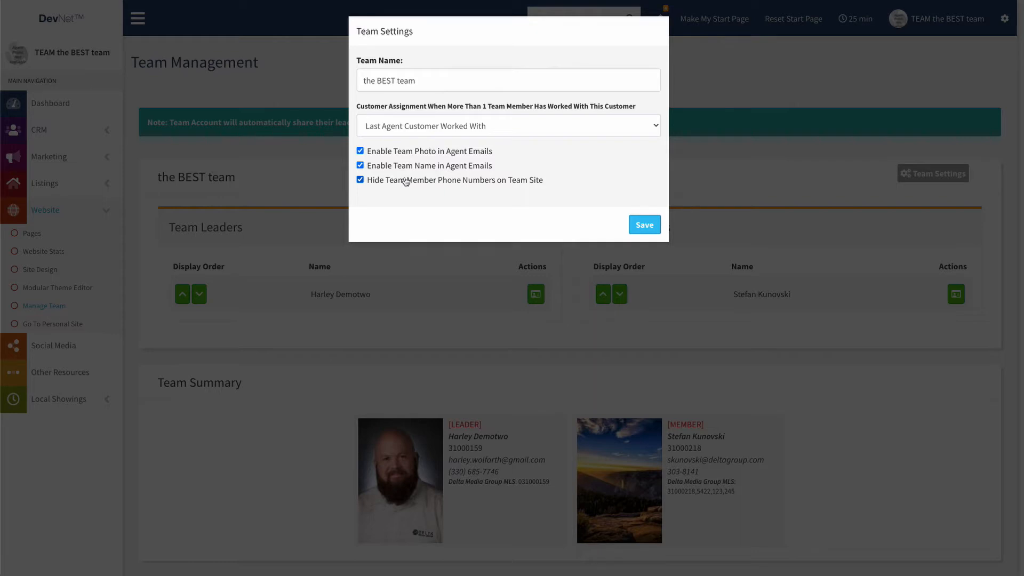
{"action": "mouse_move", "coordinate": [406, 181]}
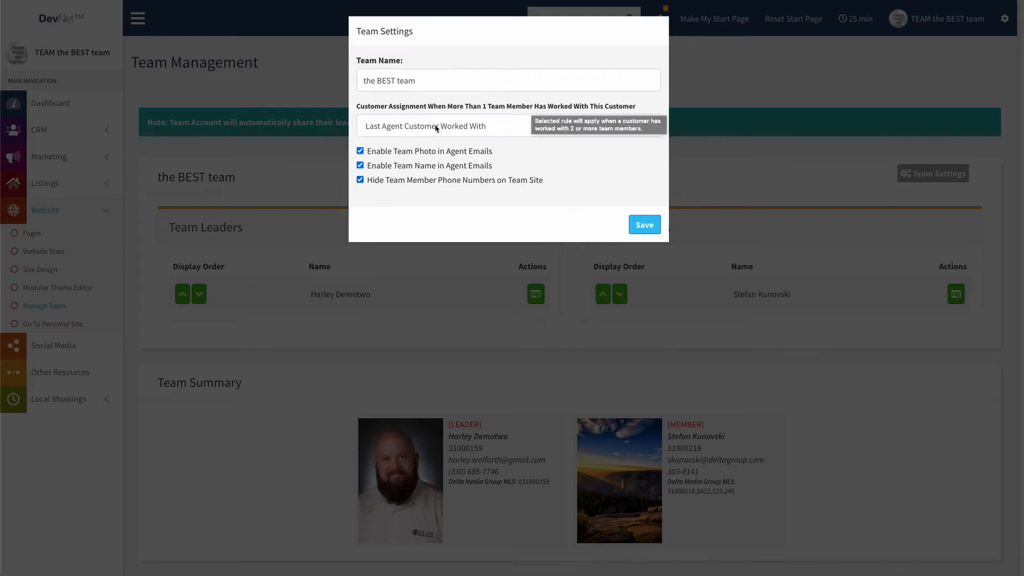
{"action": "left_click", "coordinate": [464, 127]}
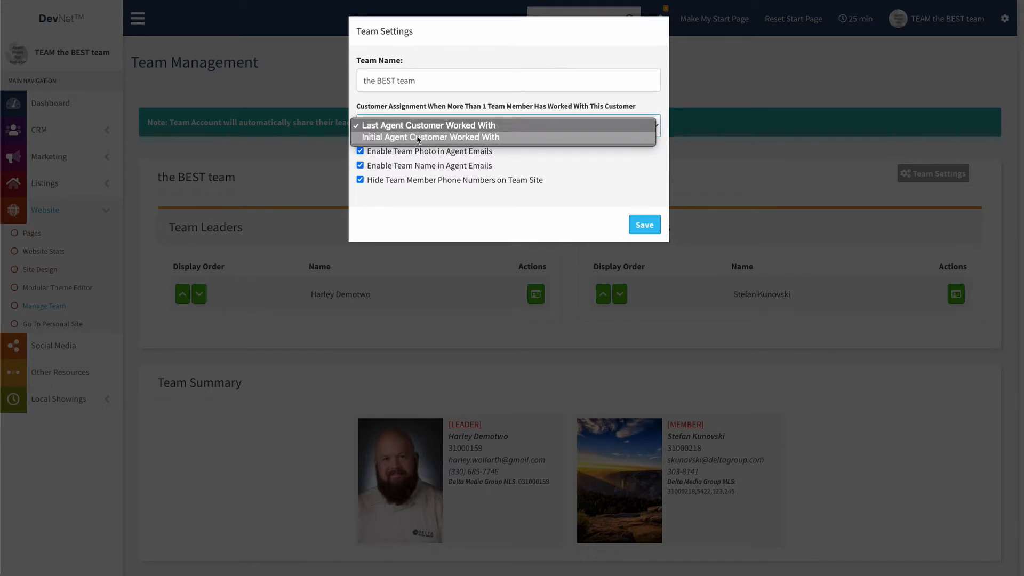
{"action": "left_click", "coordinate": [422, 109]}
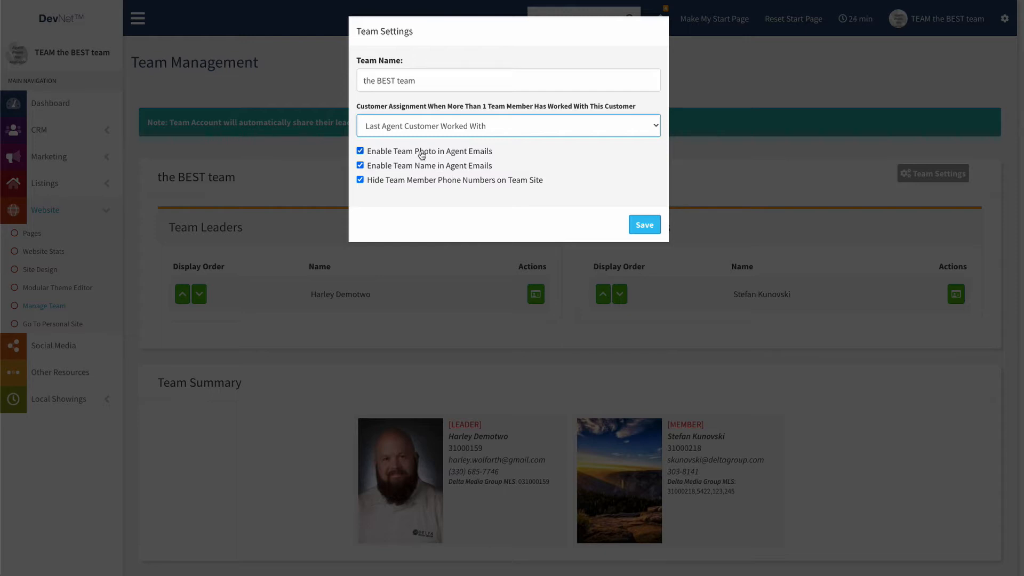
{"action": "mouse_move", "coordinate": [425, 159]}
{"action": "mouse_move", "coordinate": [361, 184]}
{"action": "left_click", "coordinate": [708, 169]}
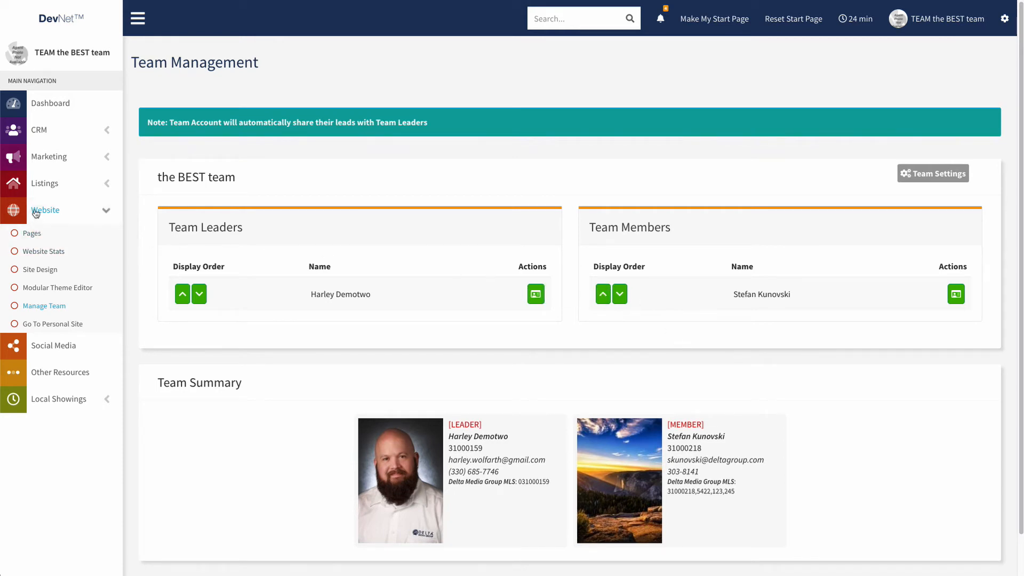
- Start a new page from the Website > Pages list
{"action": "left_click", "coordinate": [34, 236]}
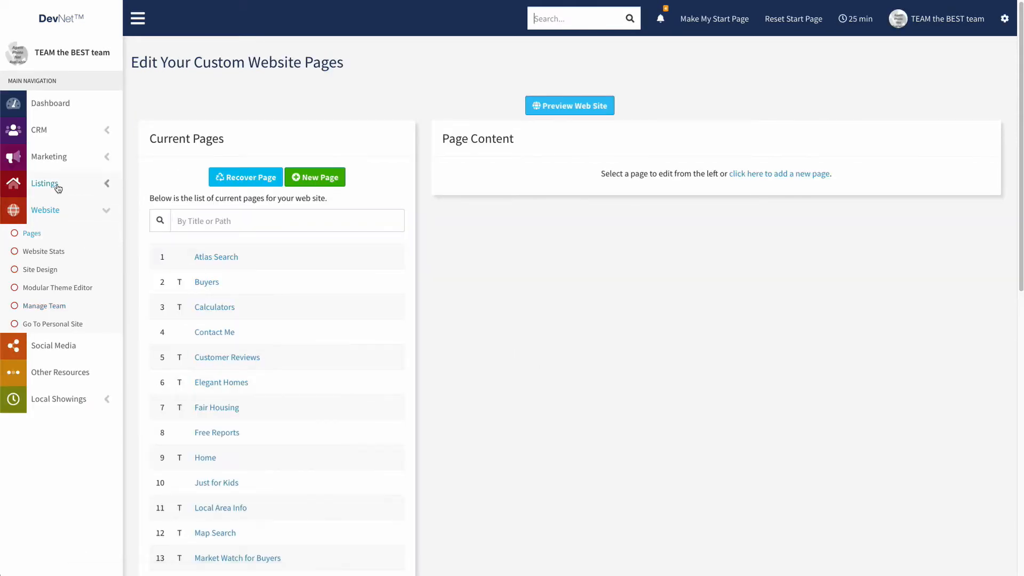
{"action": "left_click", "coordinate": [312, 178]}
{"action": "scroll", "coordinate": [511, 216], "scroll_direction": "down", "scroll_amount": 2}
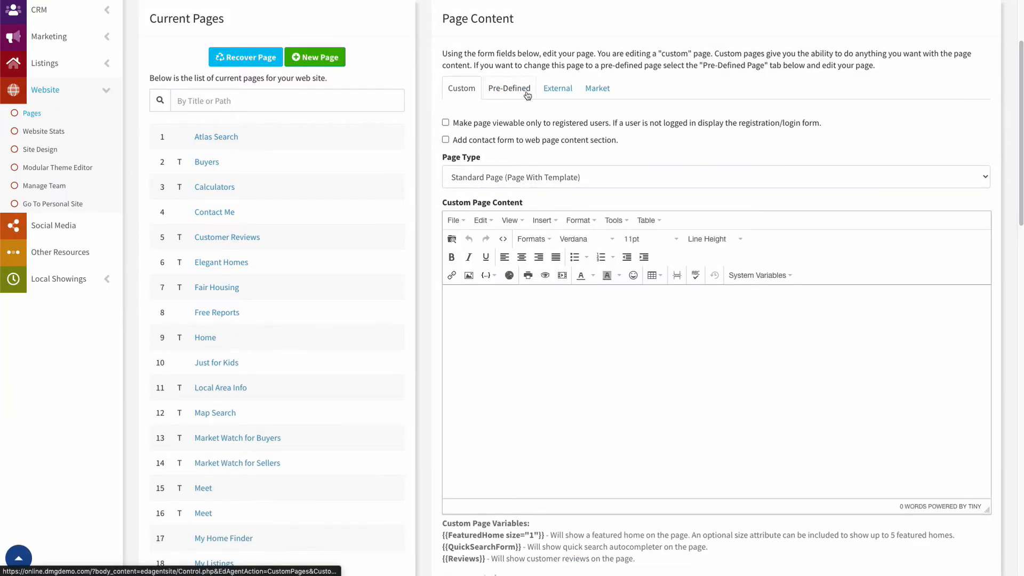
- Make the new page a pre-defined page linked to Team Reviews
{"action": "left_click", "coordinate": [507, 89]}
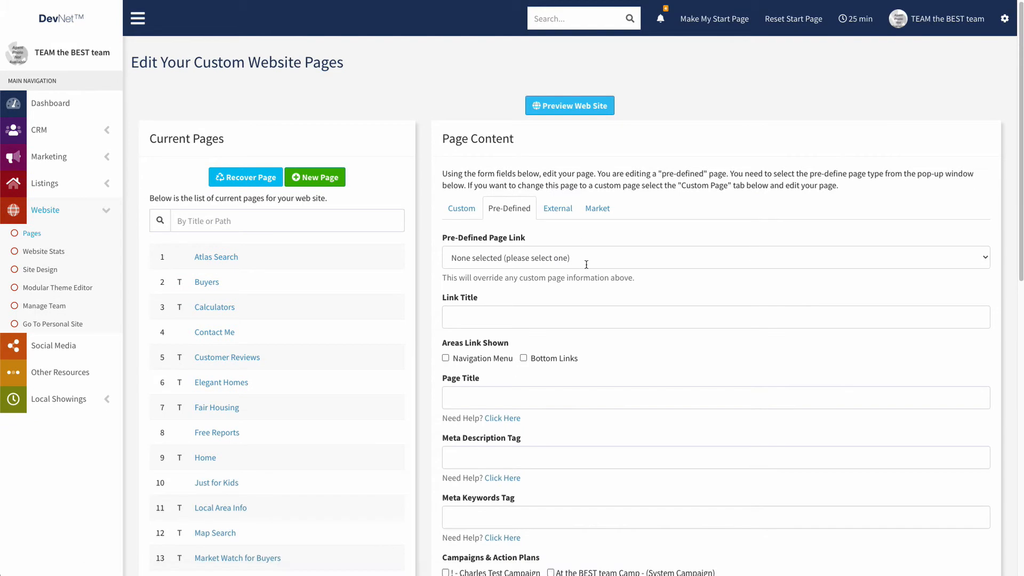
{"action": "left_click", "coordinate": [499, 259]}
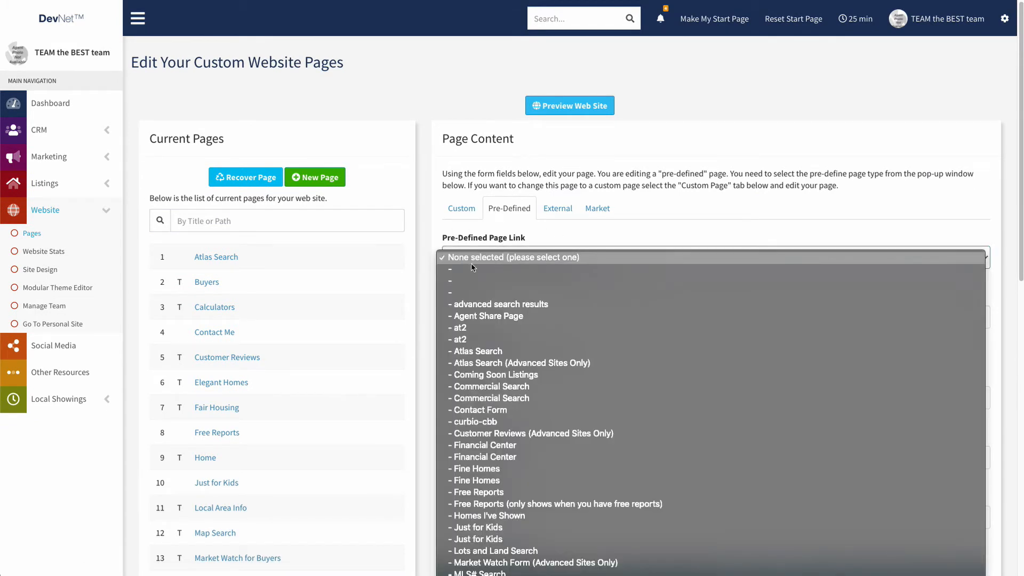
{"action": "scroll", "coordinate": [524, 325], "scroll_direction": "down", "scroll_amount": 3}
{"action": "scroll", "coordinate": [525, 324], "scroll_direction": "down", "scroll_amount": 7}
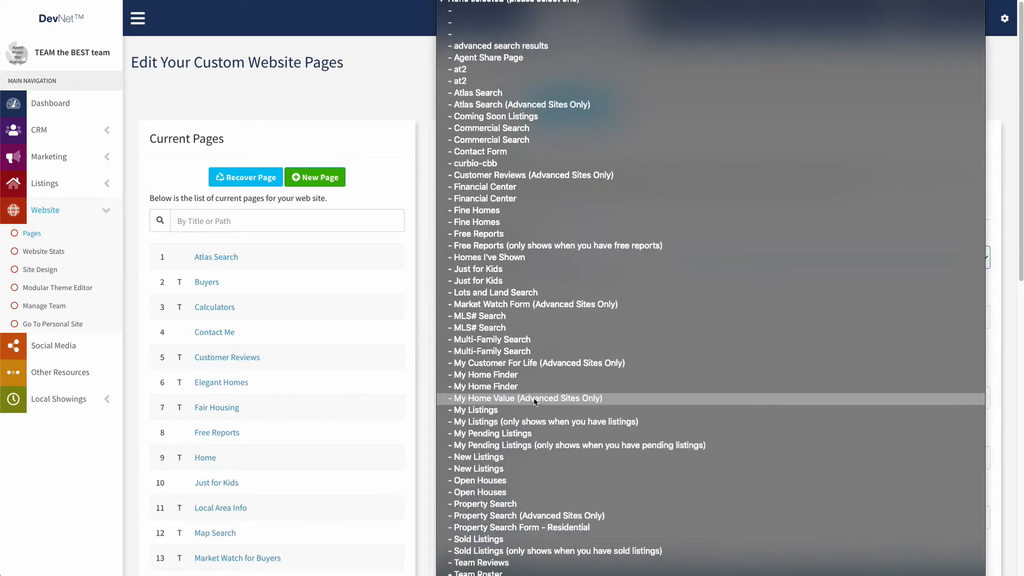
{"action": "left_click", "coordinate": [487, 565]}
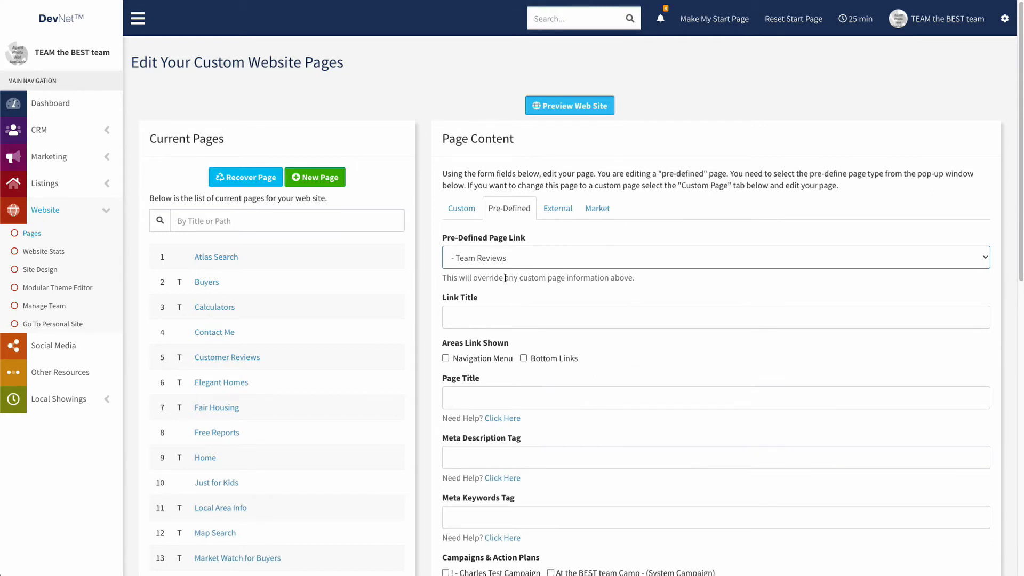
{"action": "scroll", "coordinate": [329, 354], "scroll_direction": "down", "scroll_amount": 10}
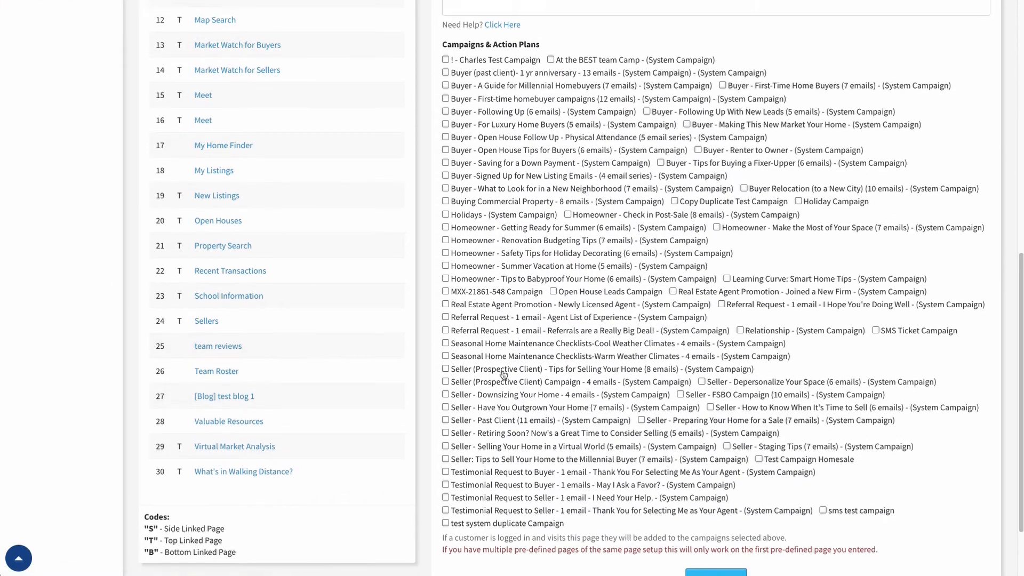
{"action": "scroll", "coordinate": [503, 375], "scroll_direction": "up", "scroll_amount": 10}
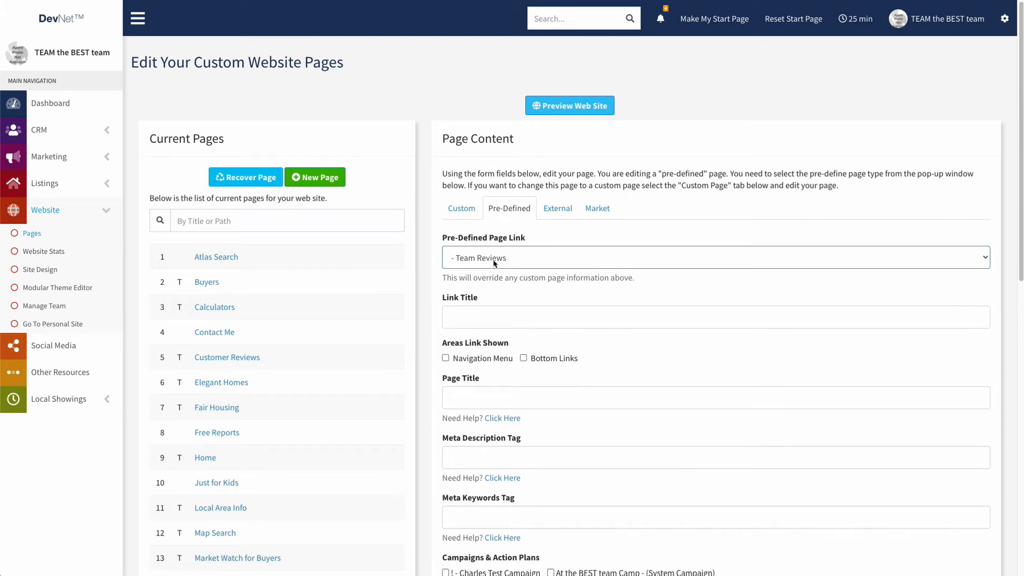
{"action": "left_click", "coordinate": [495, 263]}
- Link the page to Team Roster, list it in navigation, and title it 'Meet Our Team'
{"action": "left_click", "coordinate": [486, 270]}
{"action": "scroll", "coordinate": [492, 265], "scroll_direction": "down", "scroll_amount": 2}
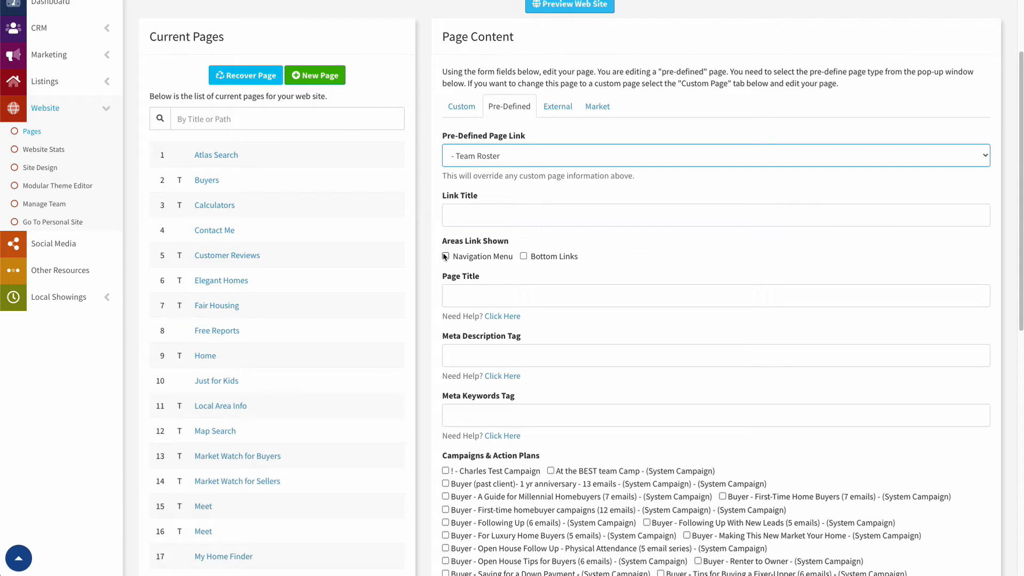
{"action": "left_click", "coordinate": [479, 220]}
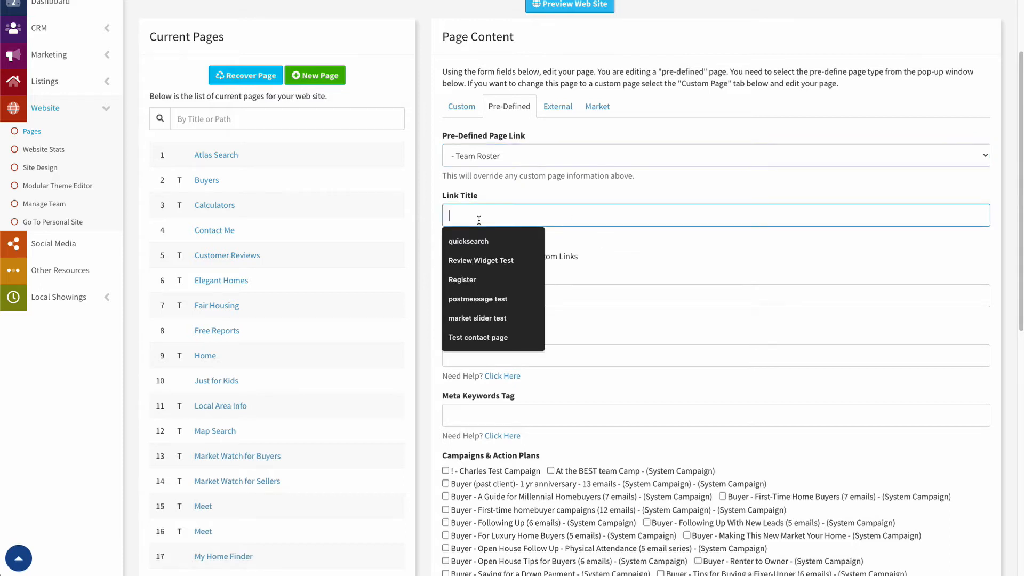
{"action": "type", "text": "Meet Our Team"}
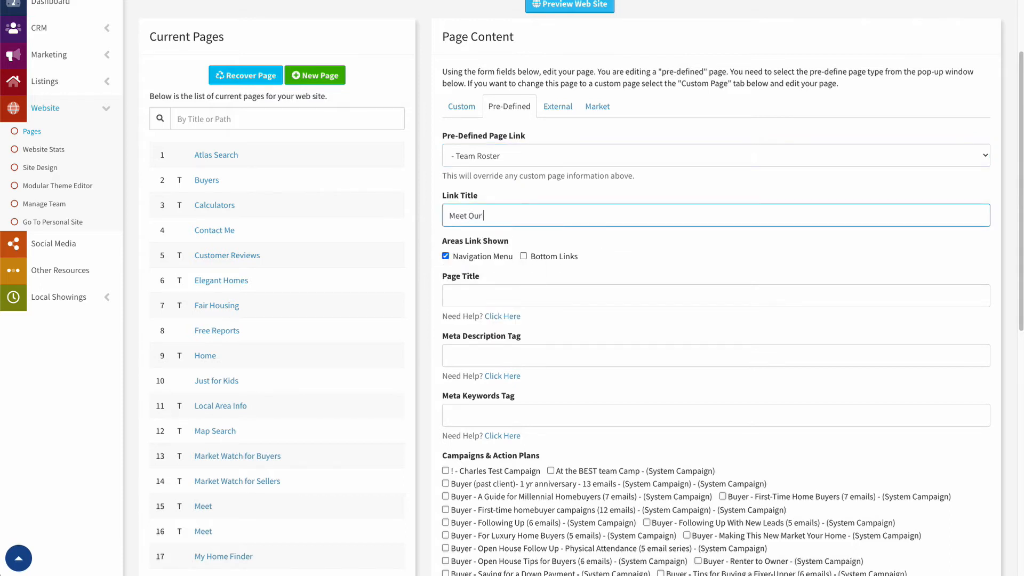
{"action": "left_click", "coordinate": [520, 298]}
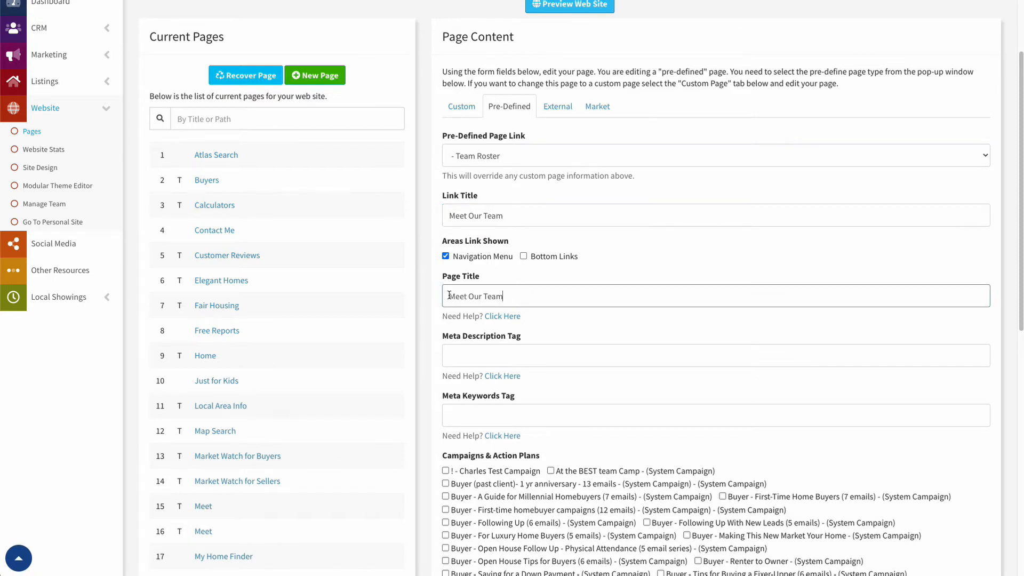
{"action": "scroll", "coordinate": [522, 349], "scroll_direction": "down", "scroll_amount": 10}
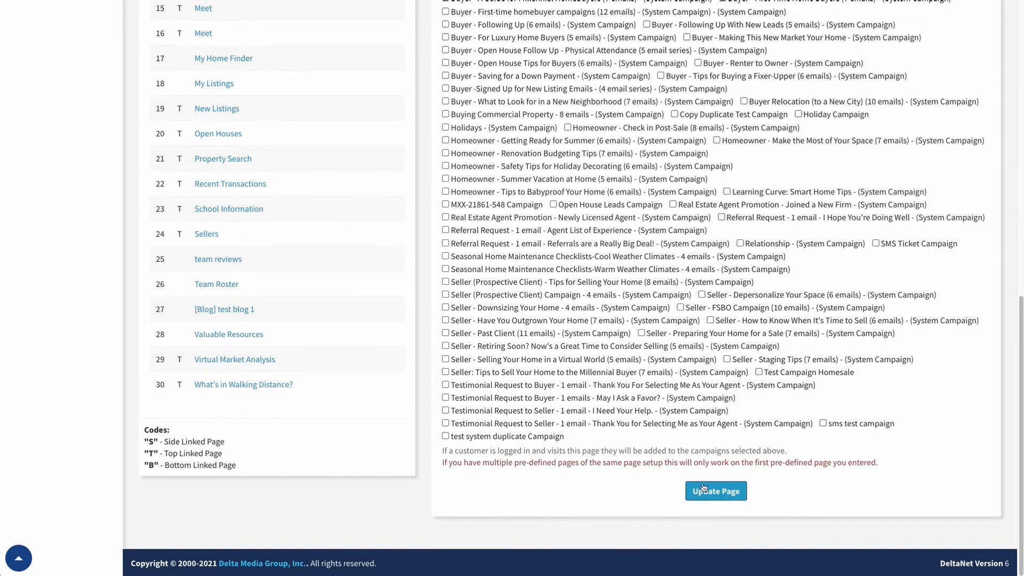
{"action": "scroll", "coordinate": [541, 387], "scroll_direction": "up", "scroll_amount": 10}
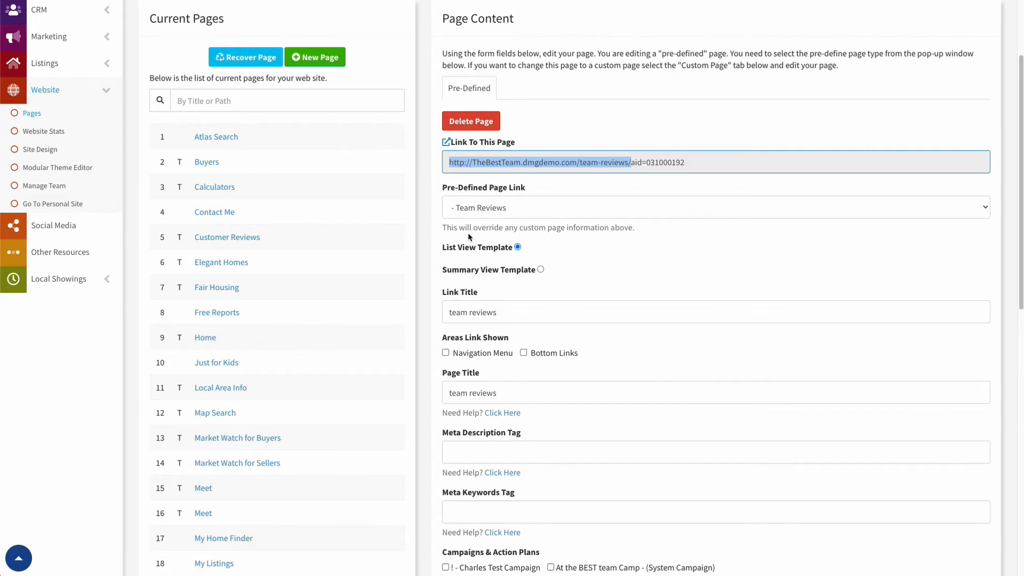
- Scroll back to the top of the team reviews page editor
{"action": "scroll", "coordinate": [405, 269], "scroll_direction": "up", "scroll_amount": 3}
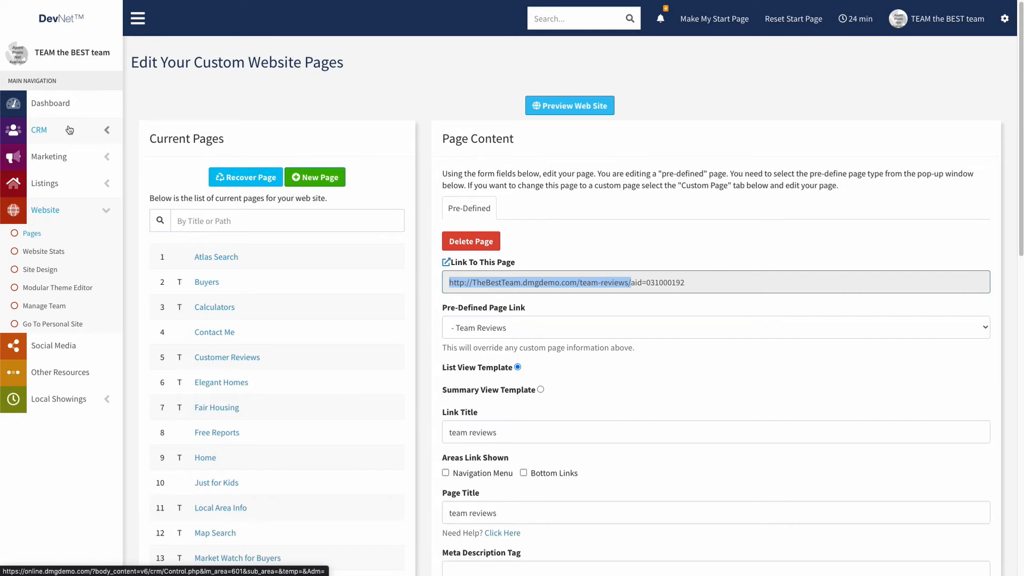
- Open the example test customer's record from the CRM Customer Detailed List
{"action": "left_click", "coordinate": [36, 132]}
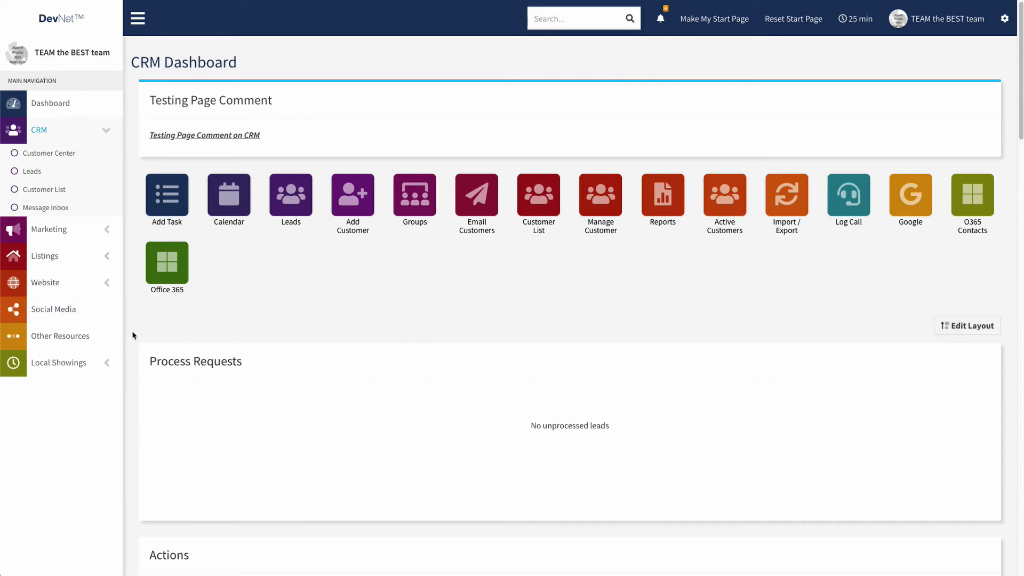
{"action": "scroll", "coordinate": [128, 333], "scroll_direction": "down", "scroll_amount": 10}
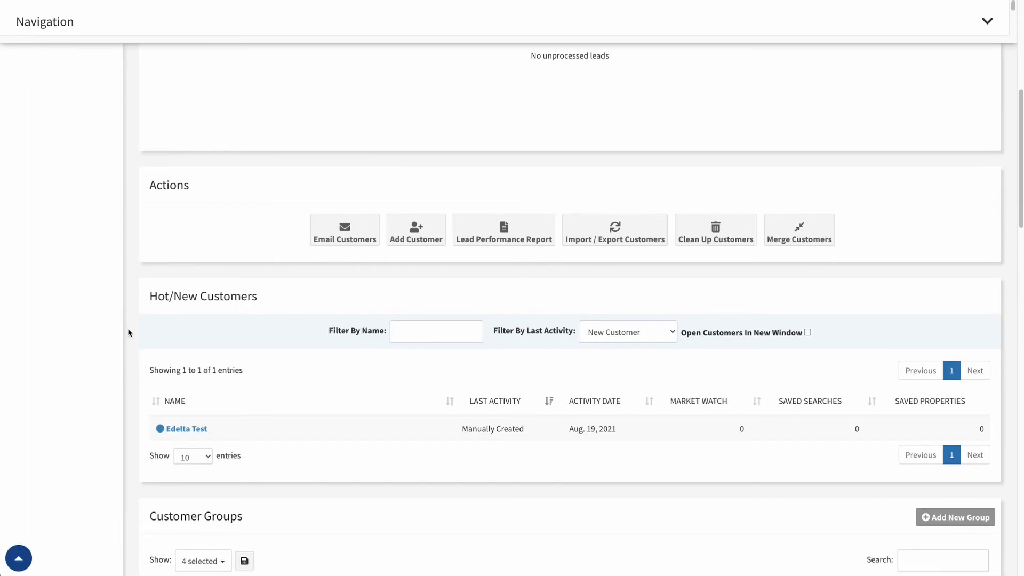
{"action": "scroll", "coordinate": [129, 333], "scroll_direction": "down", "scroll_amount": 15}
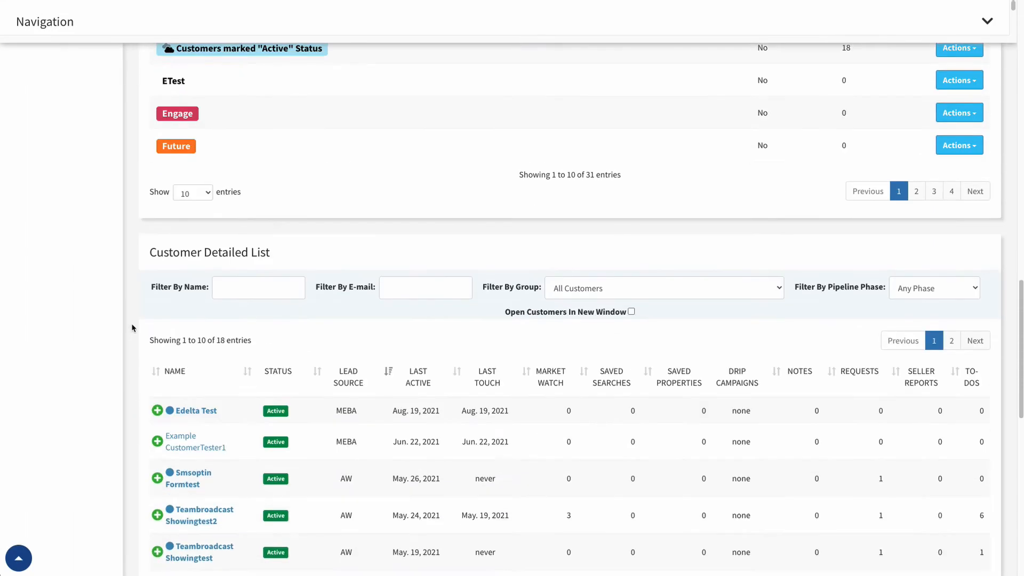
{"action": "scroll", "coordinate": [133, 324], "scroll_direction": "down", "scroll_amount": 2}
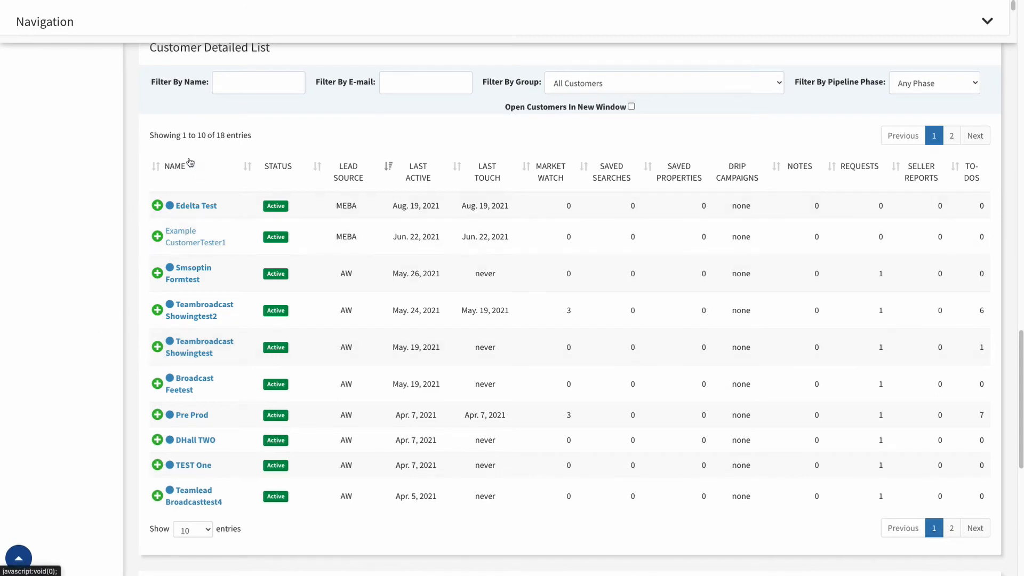
{"action": "left_click", "coordinate": [157, 236]}
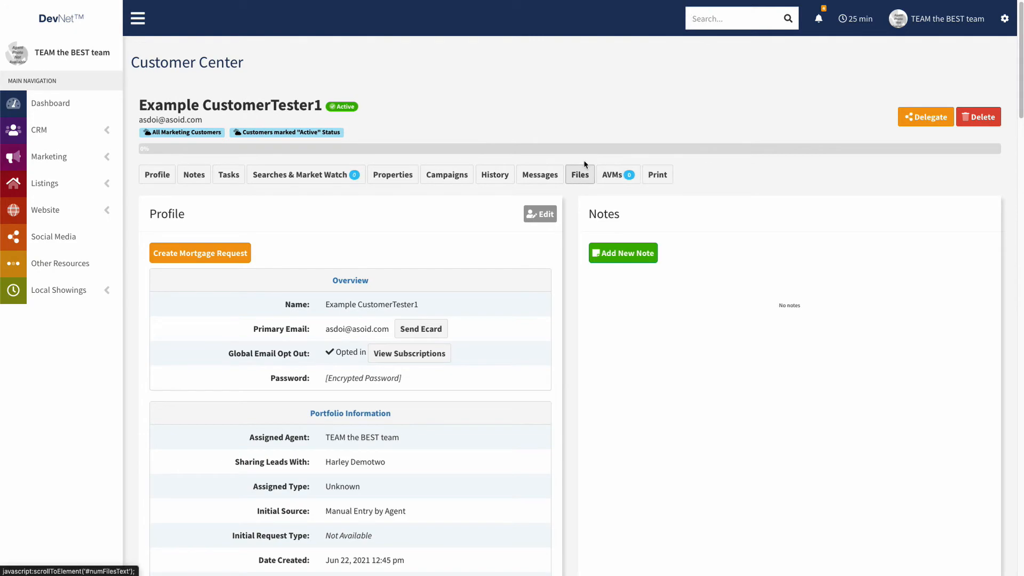
- Delegate the test customer to the Hills and Dales Sample team member as primary agent
{"action": "left_click", "coordinate": [921, 120]}
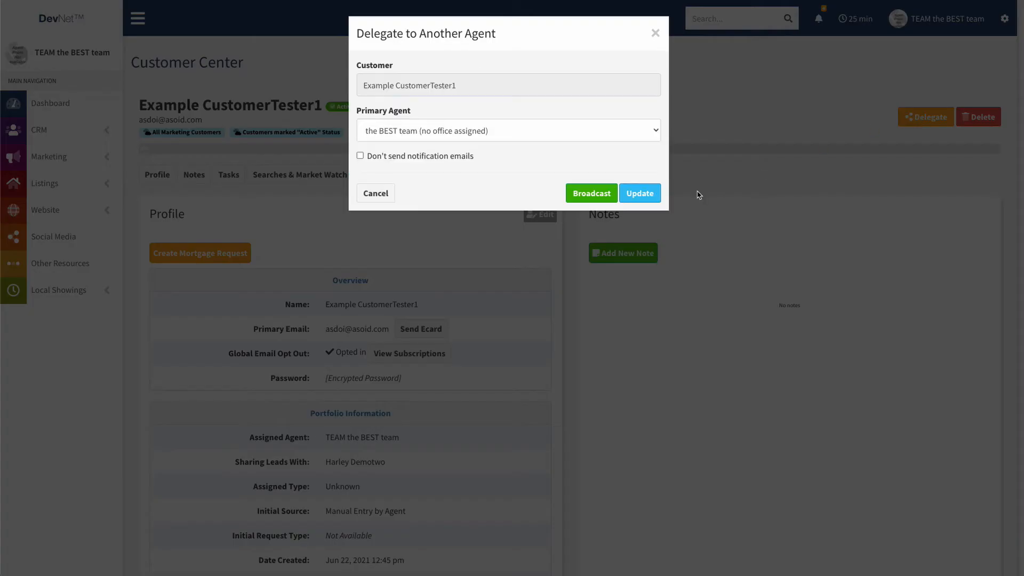
{"action": "left_click", "coordinate": [453, 137]}
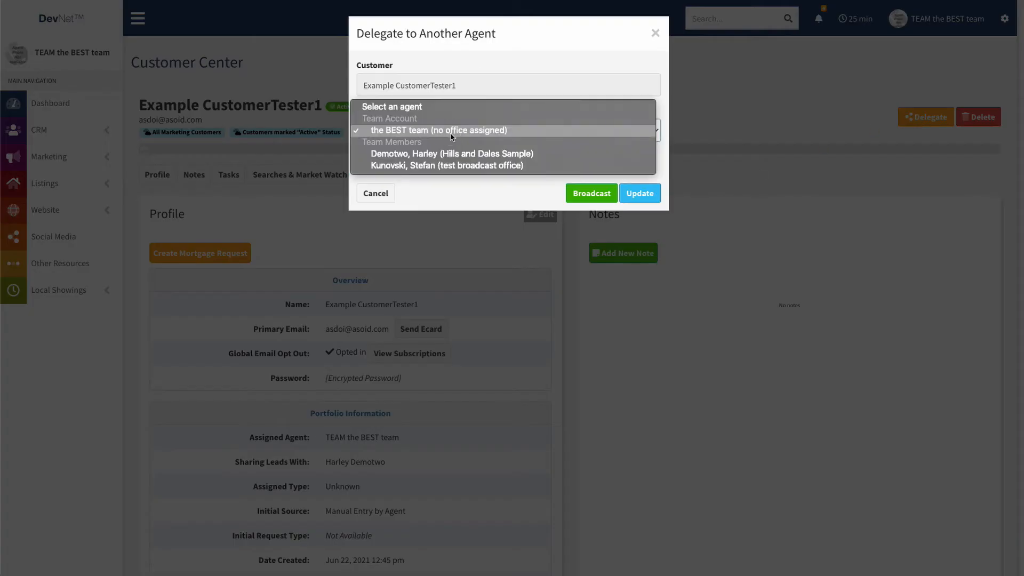
{"action": "left_click", "coordinate": [422, 157]}
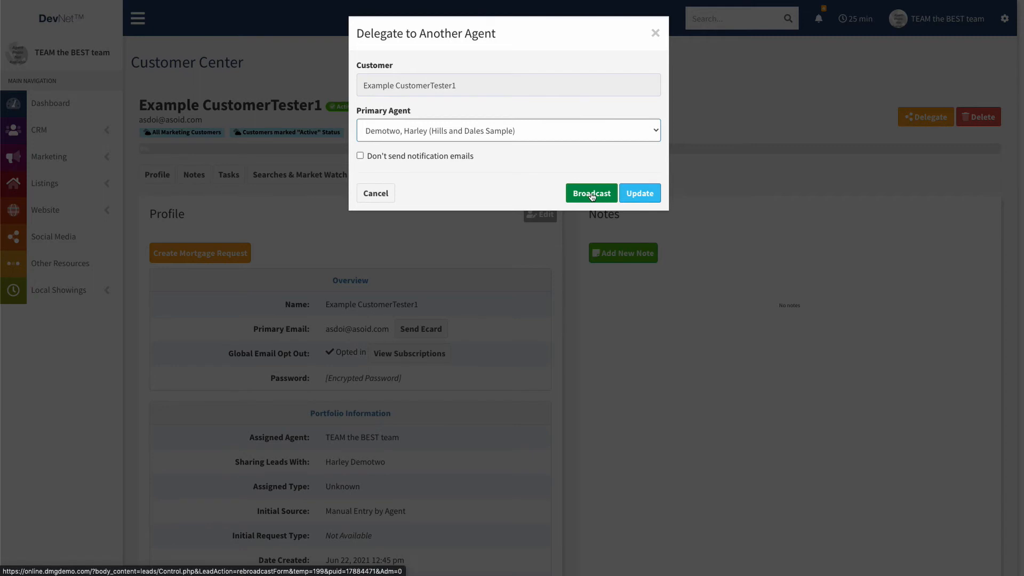
{"action": "left_click", "coordinate": [637, 193]}
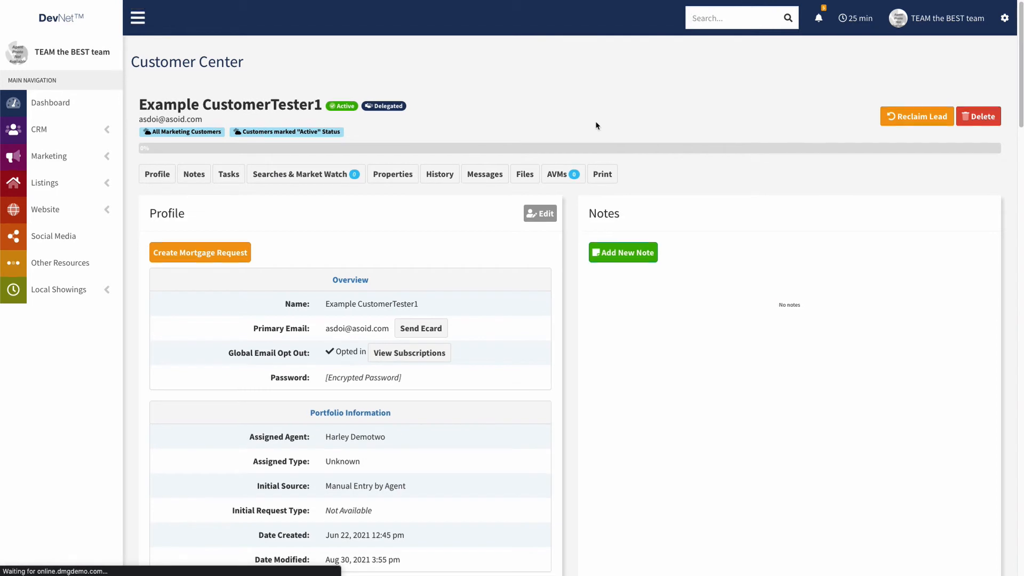
{"action": "scroll", "coordinate": [383, 321], "scroll_direction": "down", "scroll_amount": 1}
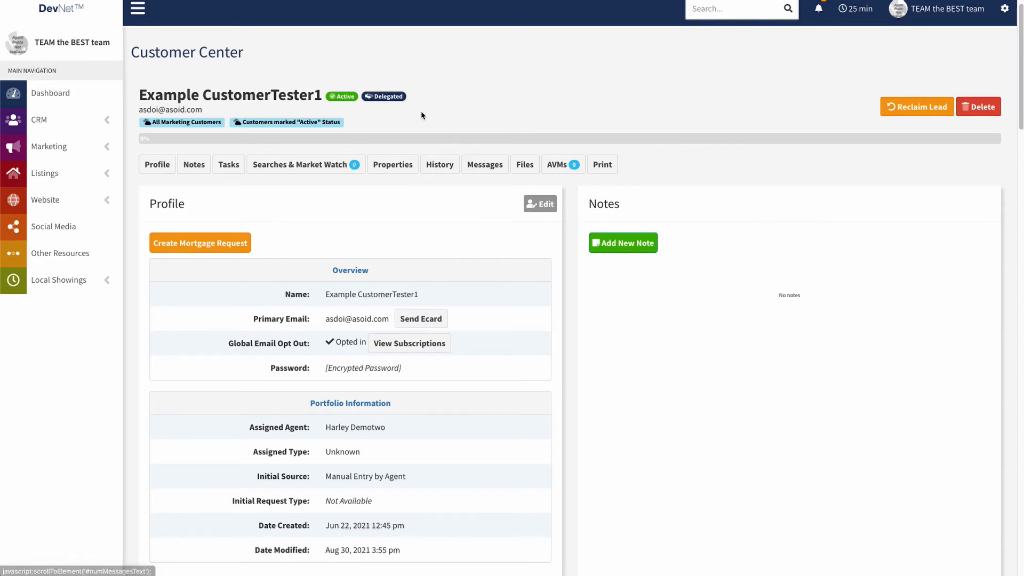
- Check the Assigned Agent row shows the delegated team member, then begin Reclaim Lead
{"action": "mouse_move", "coordinate": [380, 101]}
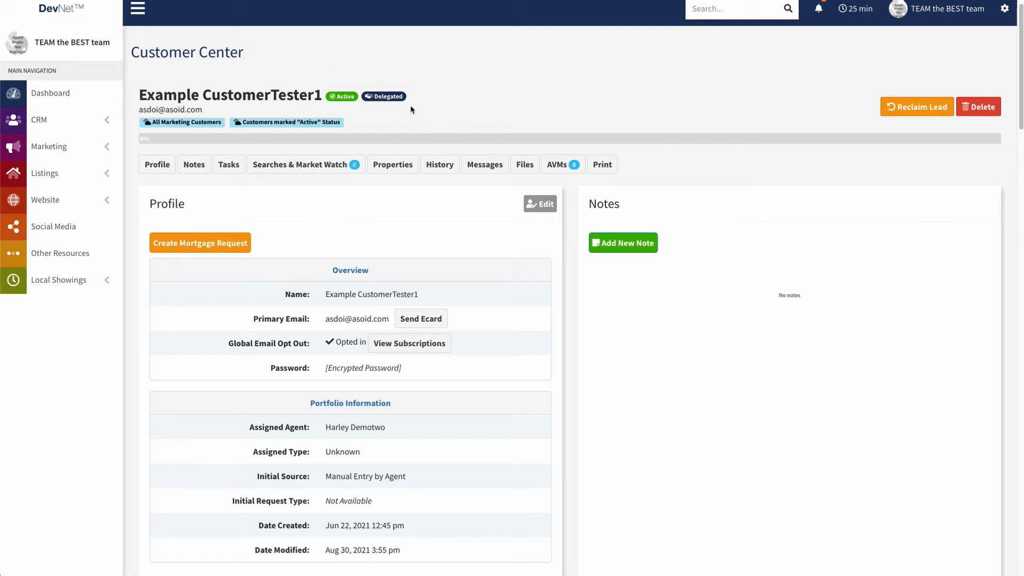
{"action": "scroll", "coordinate": [540, 223], "scroll_direction": "down", "scroll_amount": 1}
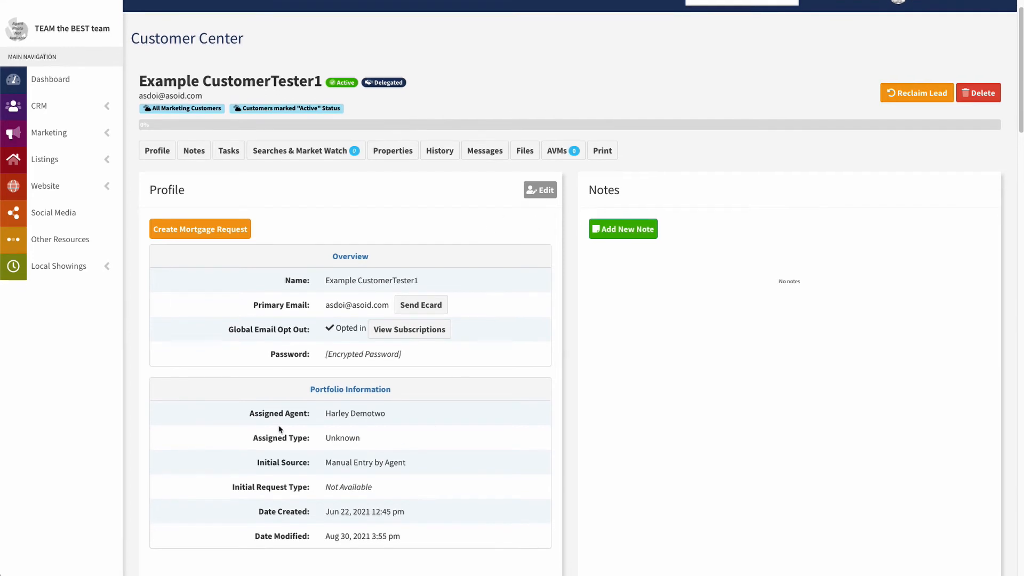
{"action": "left_click_drag", "start_coordinate": [330, 413], "coordinate": [400, 424]}
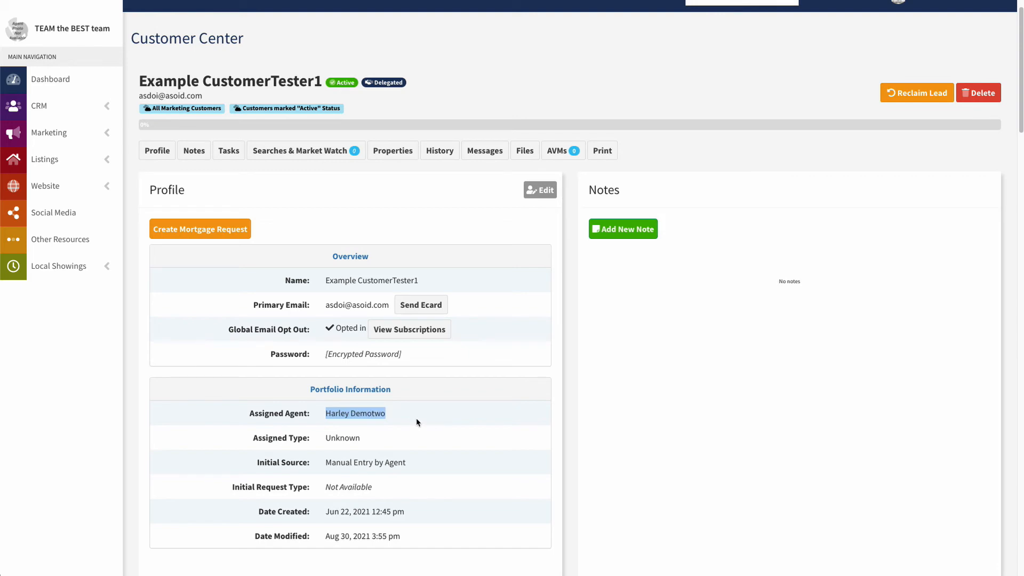
{"action": "left_click", "coordinate": [407, 420]}
{"action": "scroll", "coordinate": [543, 438], "scroll_direction": "down", "scroll_amount": 3}
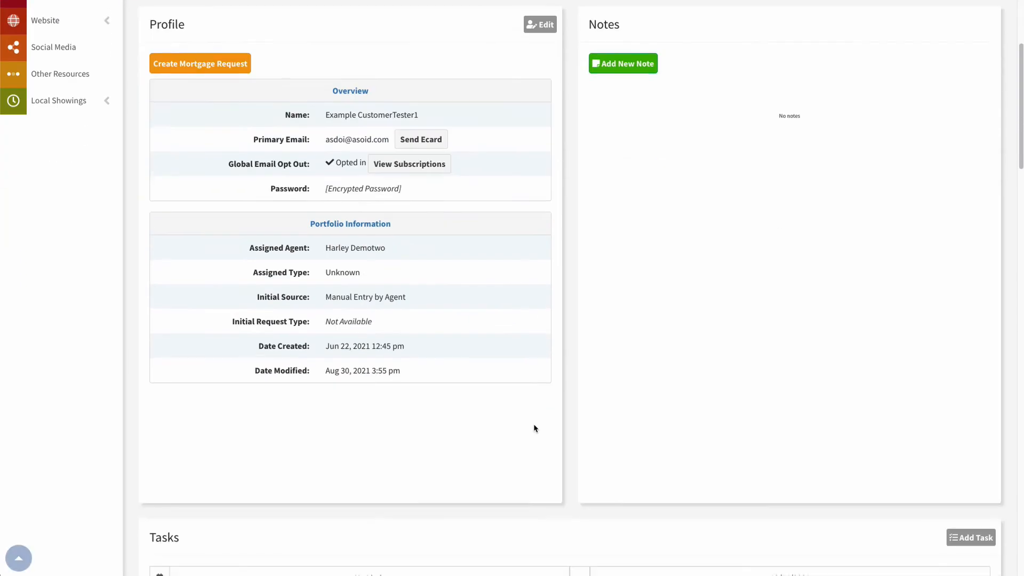
{"action": "scroll", "coordinate": [532, 427], "scroll_direction": "up", "scroll_amount": 4}
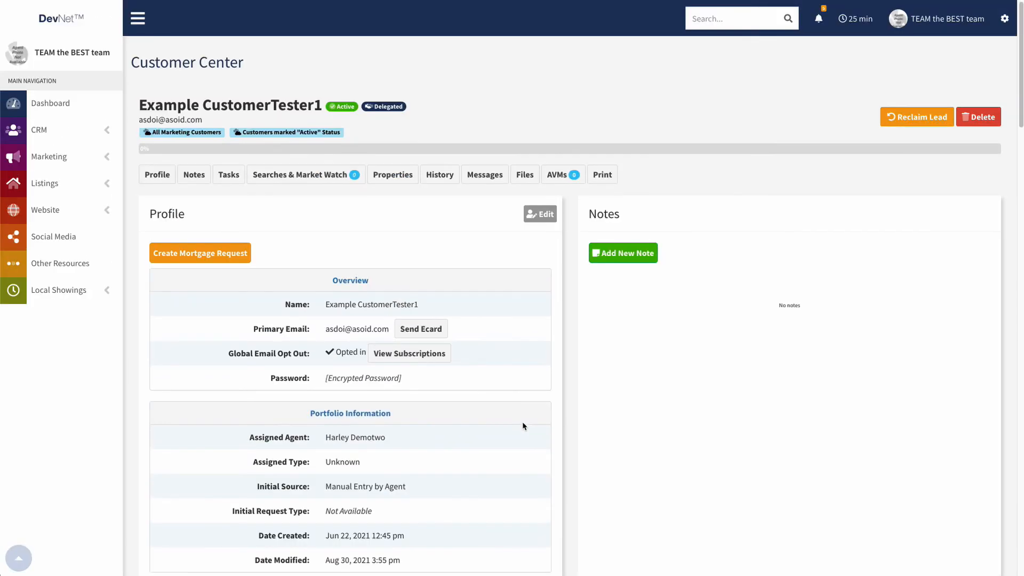
{"action": "left_click", "coordinate": [916, 118]}
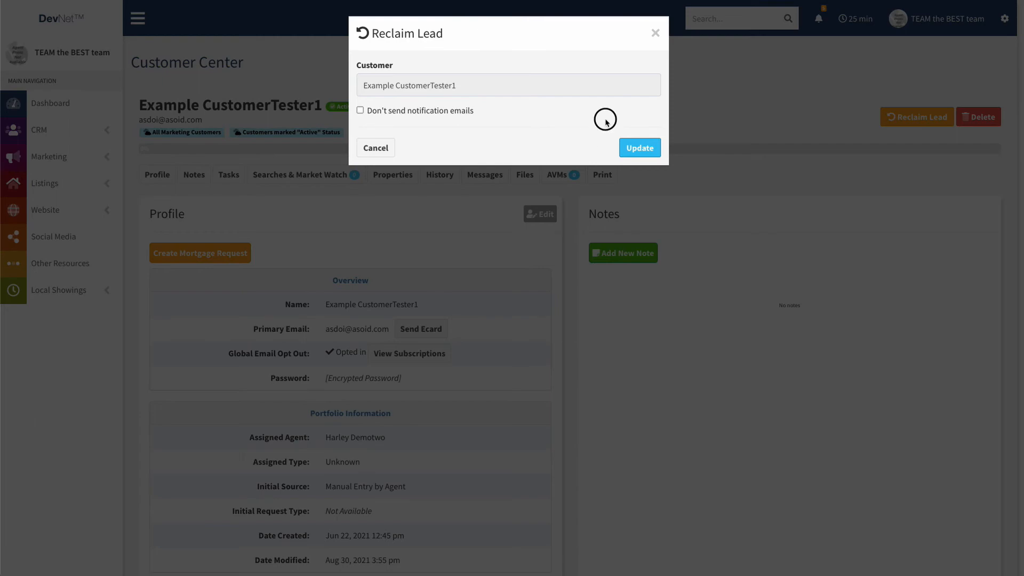
- Confirm the reclaim and verify TEAM the BEST team is the assigned agent again
{"action": "left_click", "coordinate": [633, 153]}
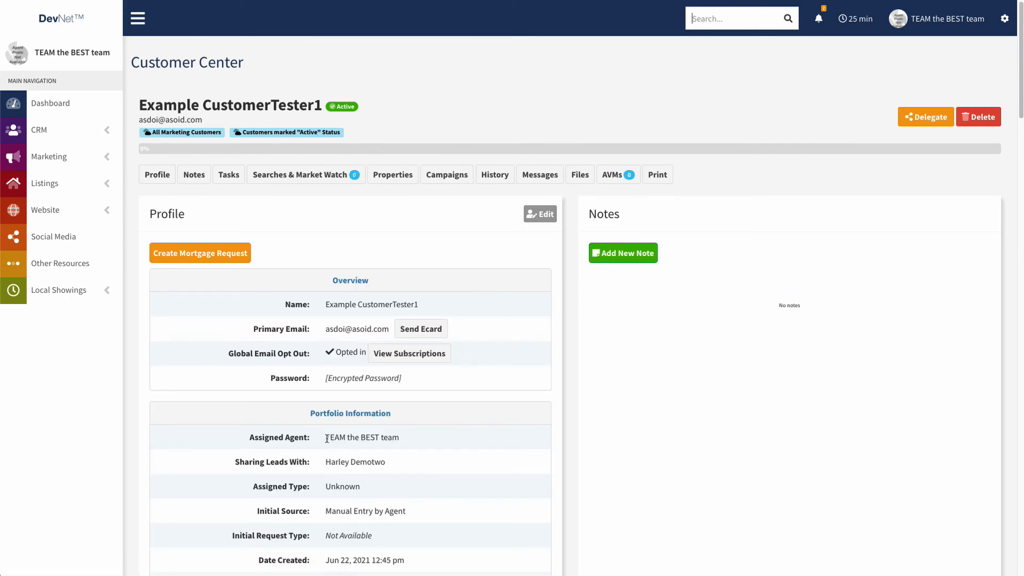
{"action": "left_click_drag", "start_coordinate": [327, 439], "coordinate": [400, 437]}
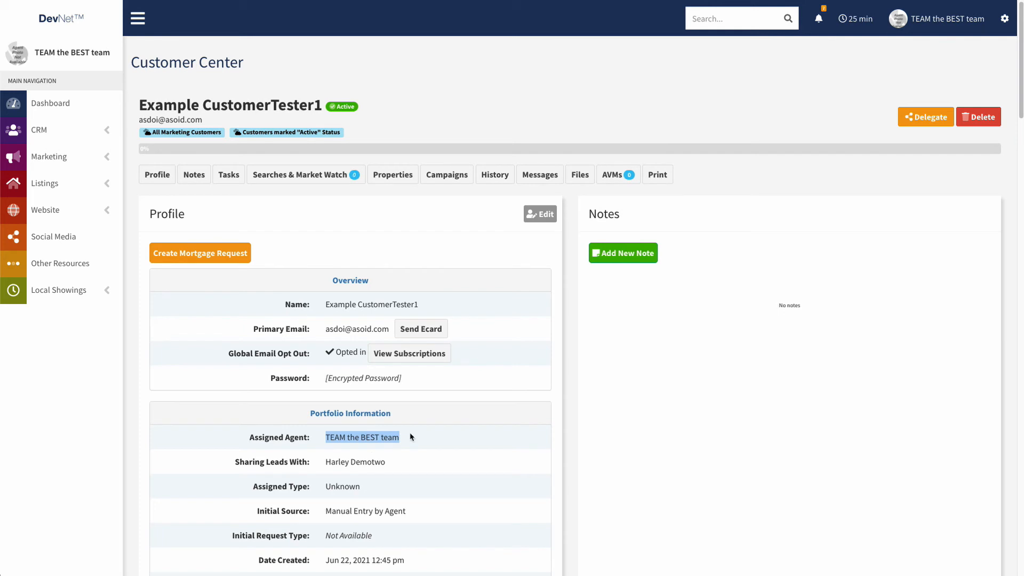
{"action": "scroll", "coordinate": [516, 512], "scroll_direction": "down", "scroll_amount": 3}
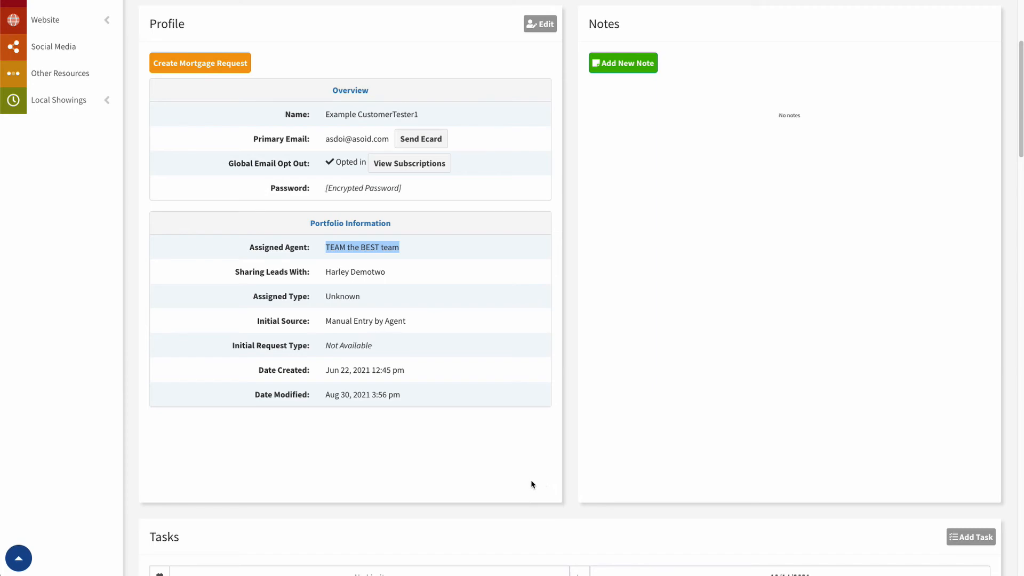
{"action": "scroll", "coordinate": [494, 463], "scroll_direction": "up", "scroll_amount": 3}
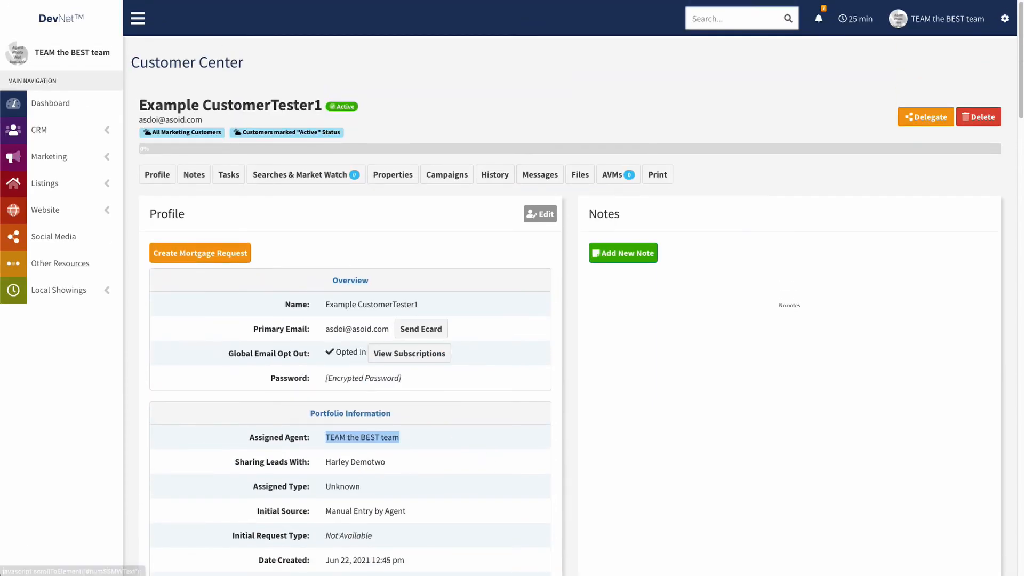
{"action": "left_click", "coordinate": [928, 21]}
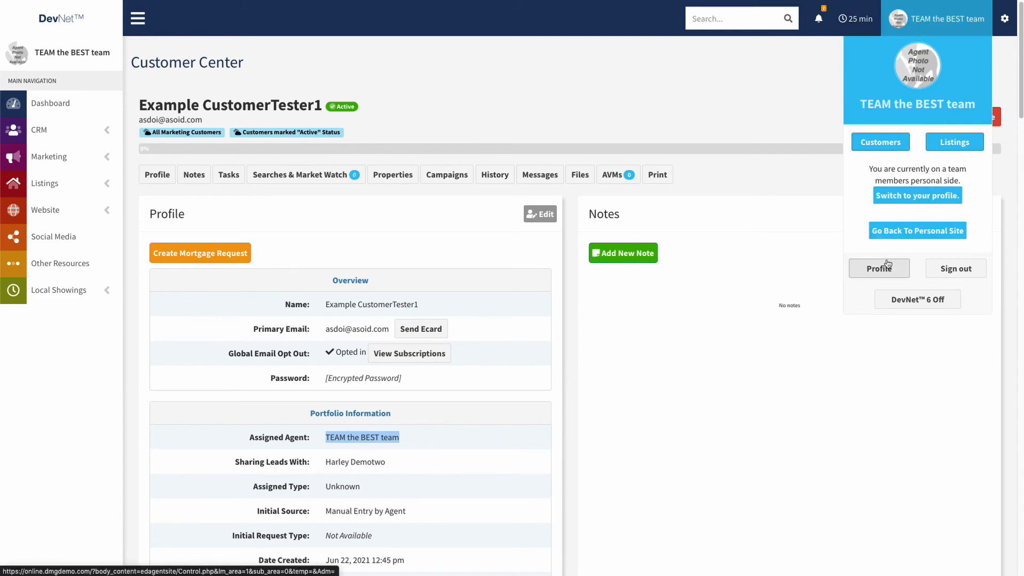
{"action": "left_click", "coordinate": [890, 287]}
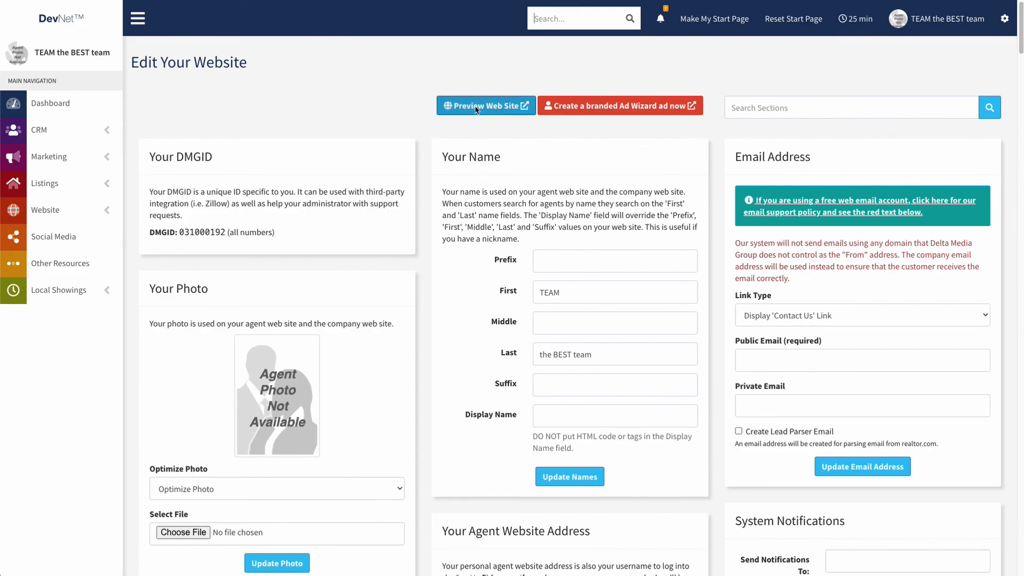
{"action": "left_click", "coordinate": [480, 108]}
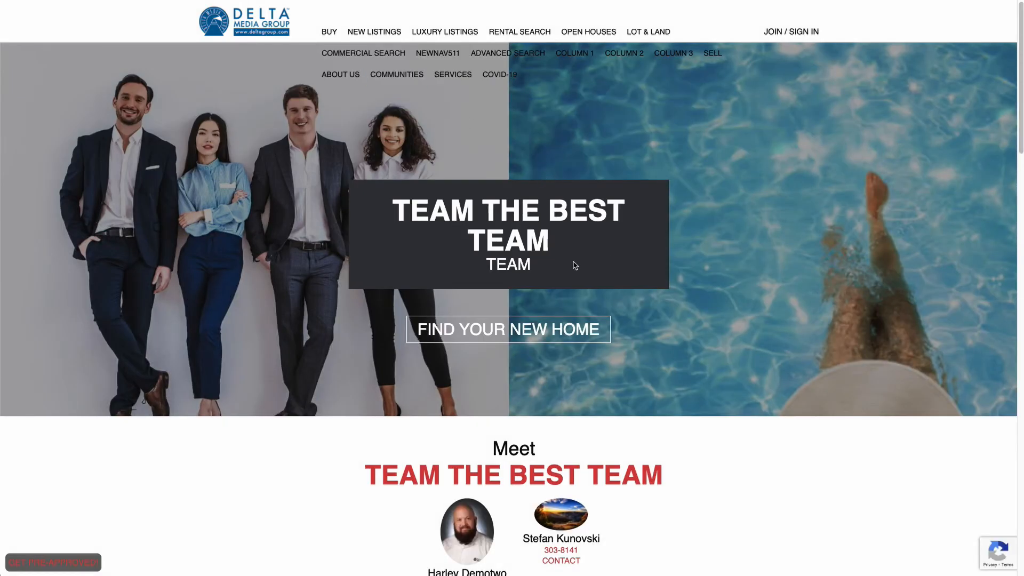
{"action": "scroll", "coordinate": [575, 265], "scroll_direction": "down", "scroll_amount": 6}
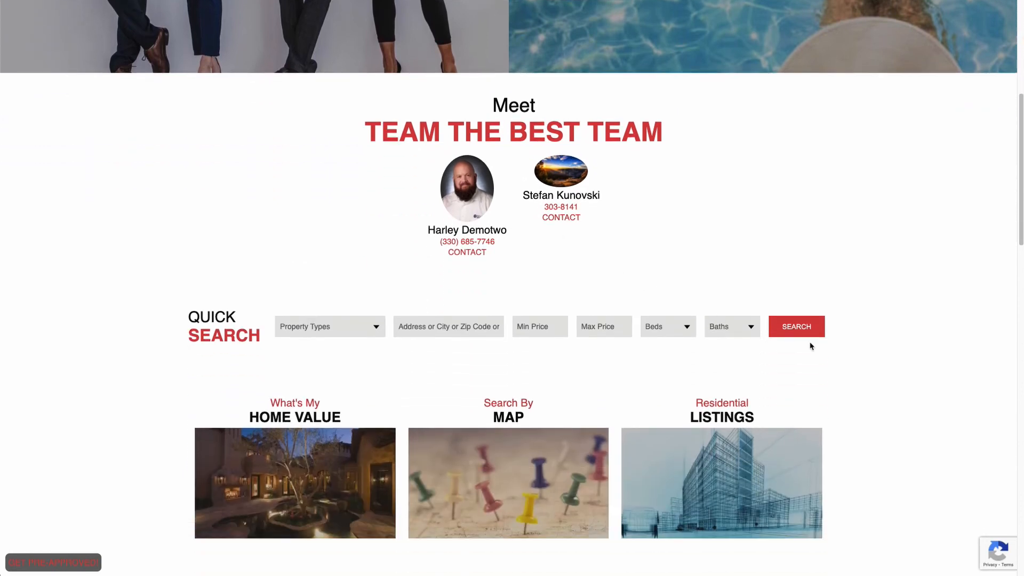
{"action": "scroll", "coordinate": [599, 302], "scroll_direction": "down", "scroll_amount": 7}
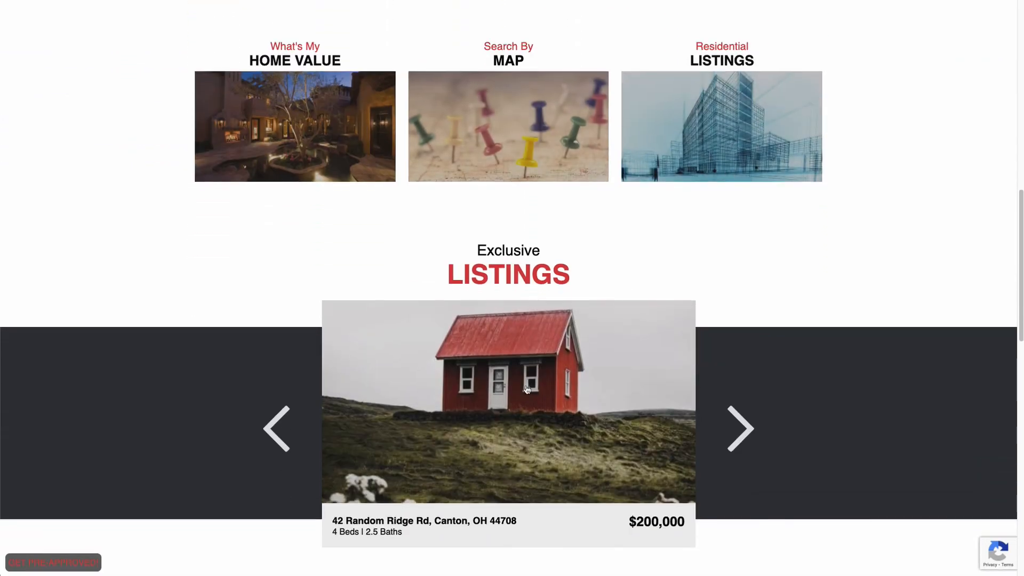
{"action": "left_click", "coordinate": [712, 410]}
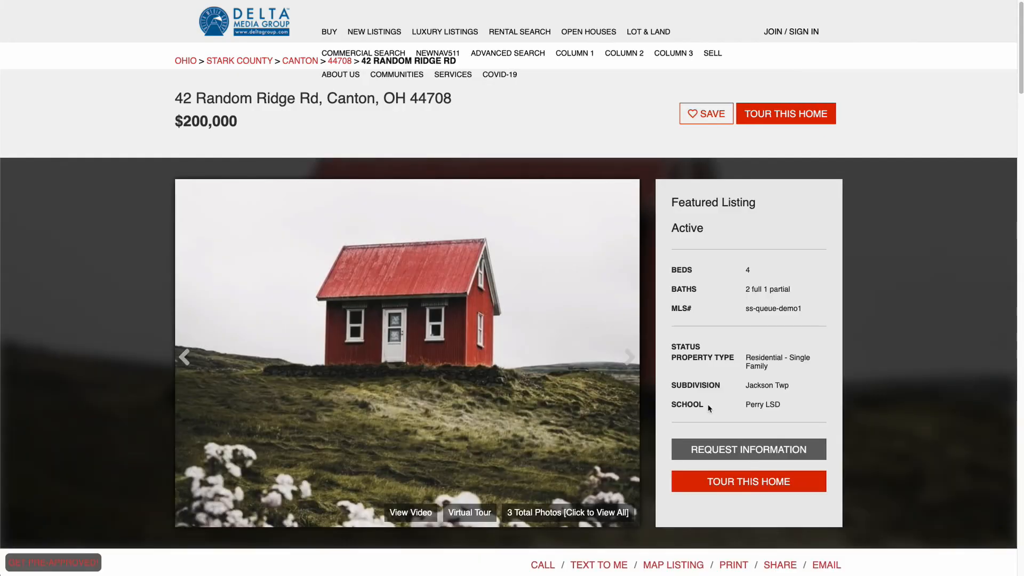
{"action": "left_click", "coordinate": [746, 453]}
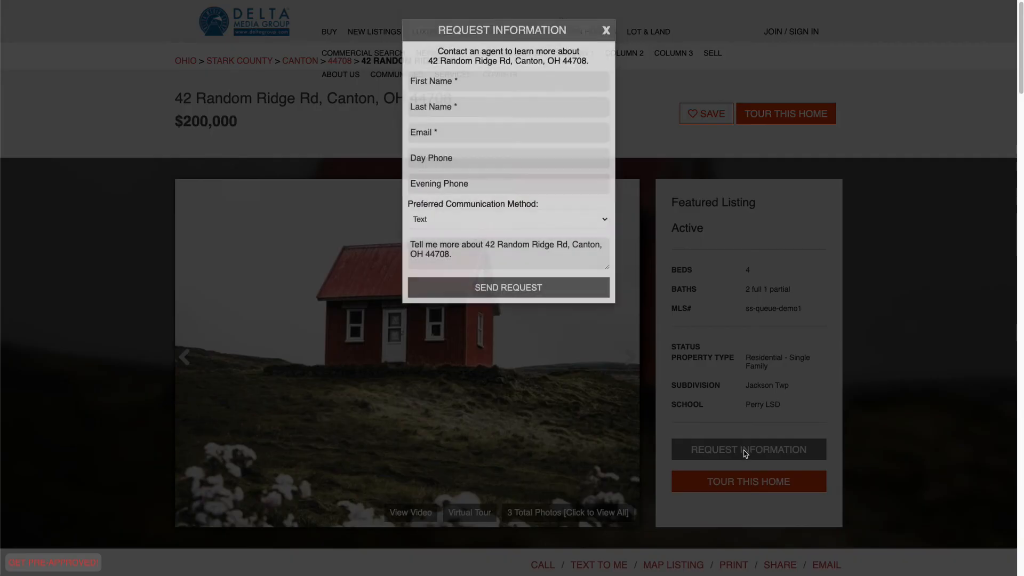
{"action": "left_click", "coordinate": [451, 116]}
{"action": "type", "text": "test"}
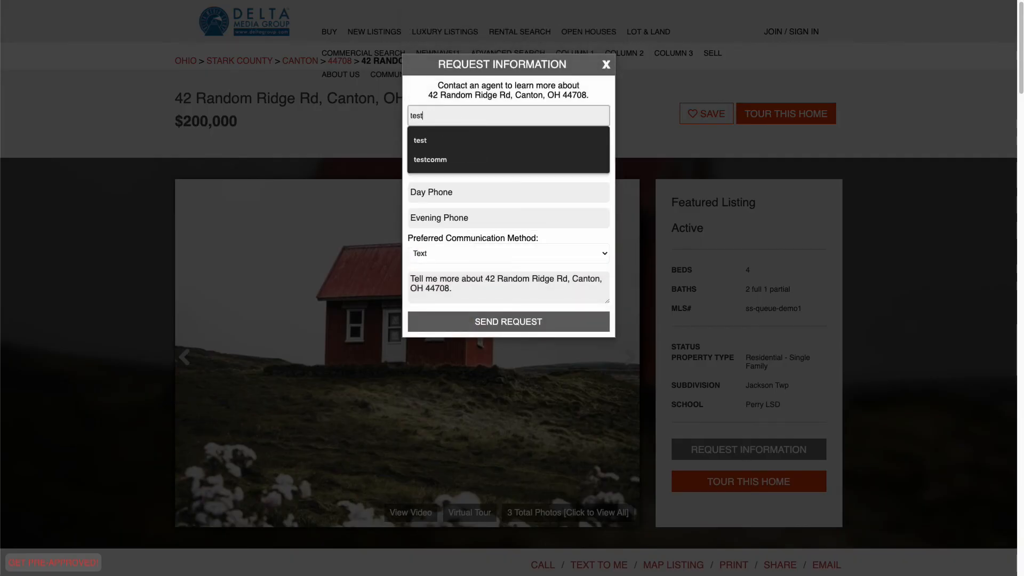
{"action": "key", "text": "Tab"}
{"action": "type", "text": "lead"}
{"action": "key", "text": "Tab"}
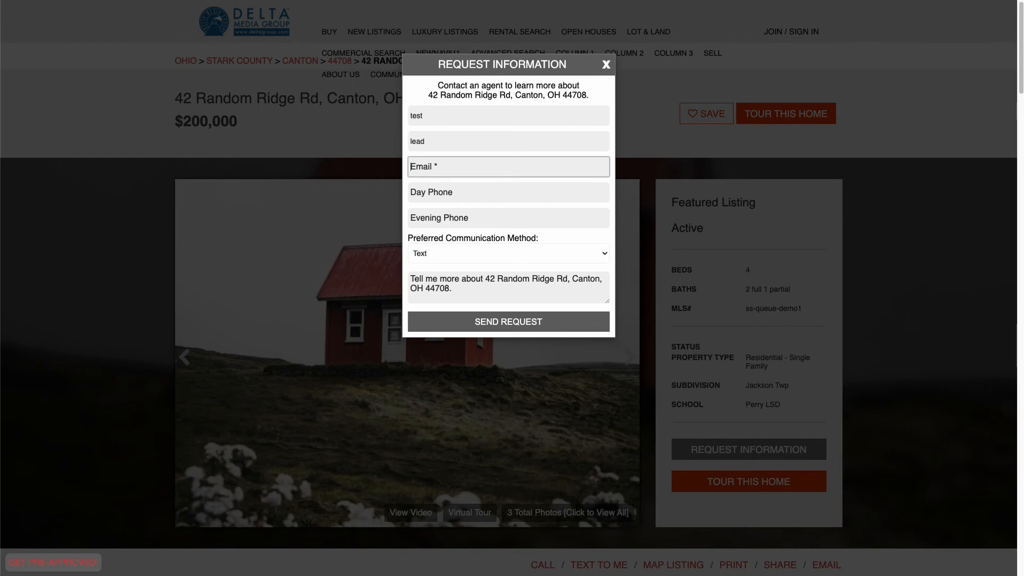
{"action": "type", "text": "testlead@mailinator.com"}
- Replace the message with 'this is a te', send the request, and decline the mortgage offer
{"action": "left_click", "coordinate": [493, 277]}
{"action": "key", "text": "ctrl+a"}
{"action": "type", "text": "thi"}
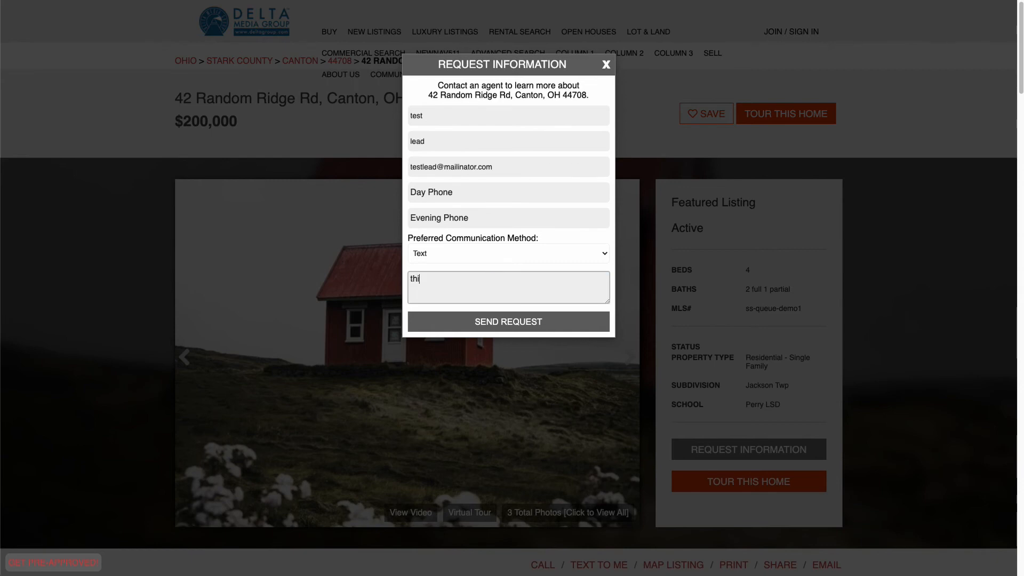
{"action": "type", "text": "s is a test lead"}
{"action": "left_click", "coordinate": [494, 322]}
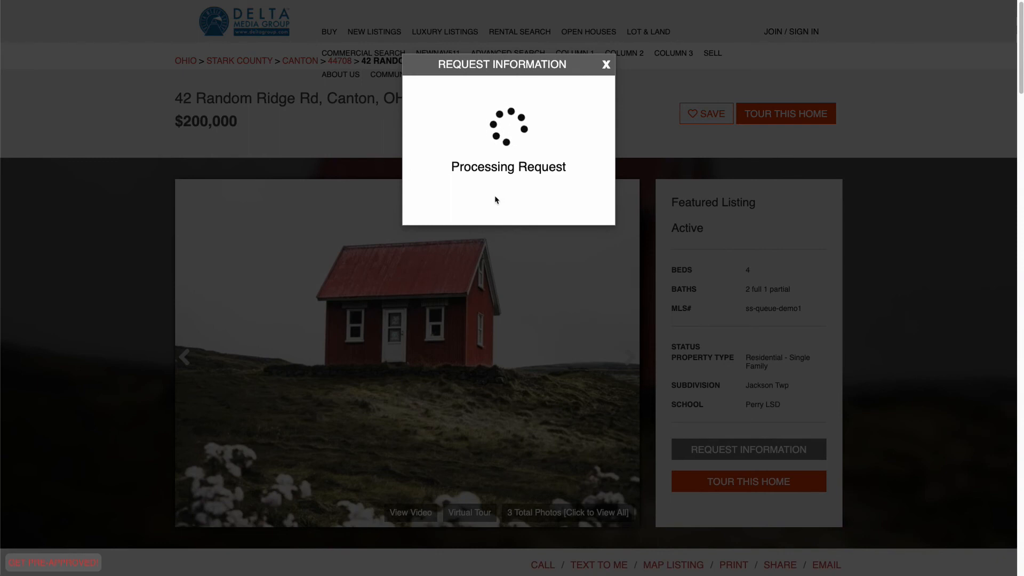
{"action": "left_click", "coordinate": [506, 154]}
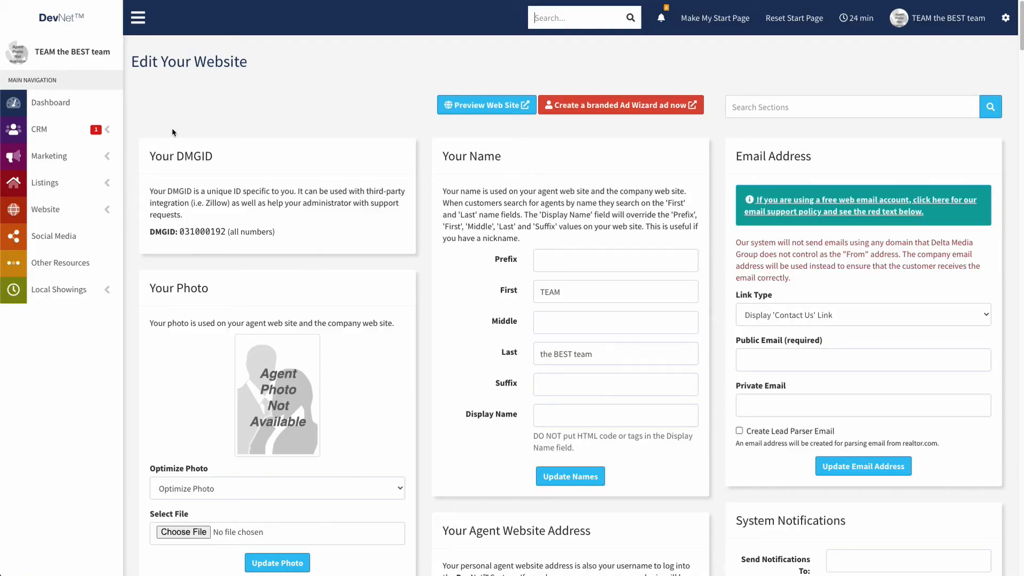
- Open the CRM Dashboard and view the new Email Request in Process Lead, then close it
{"action": "left_click", "coordinate": [40, 134]}
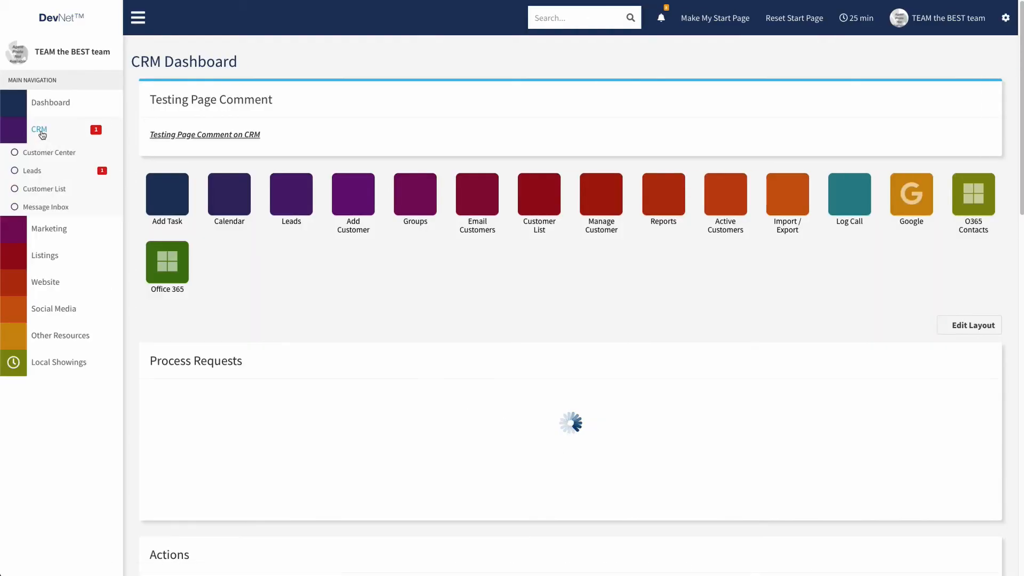
{"action": "scroll", "coordinate": [349, 365], "scroll_direction": "down", "scroll_amount": 2}
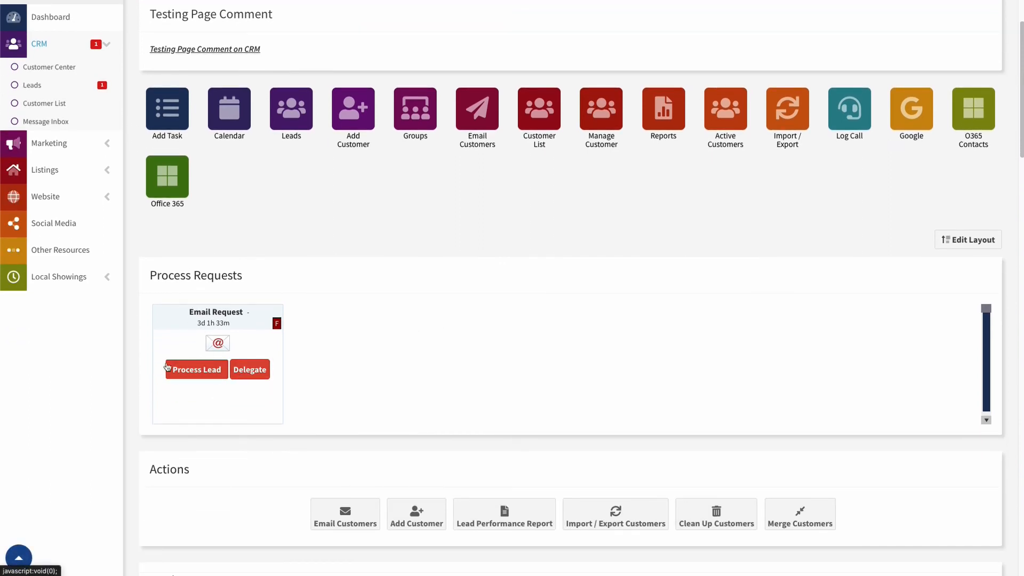
{"action": "left_click", "coordinate": [185, 370]}
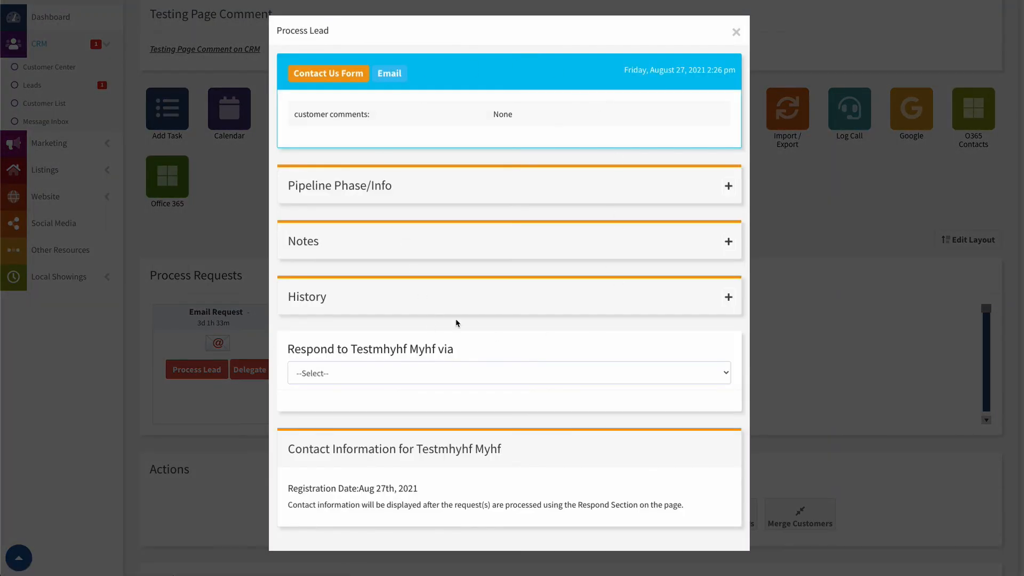
{"action": "left_click", "coordinate": [736, 32]}
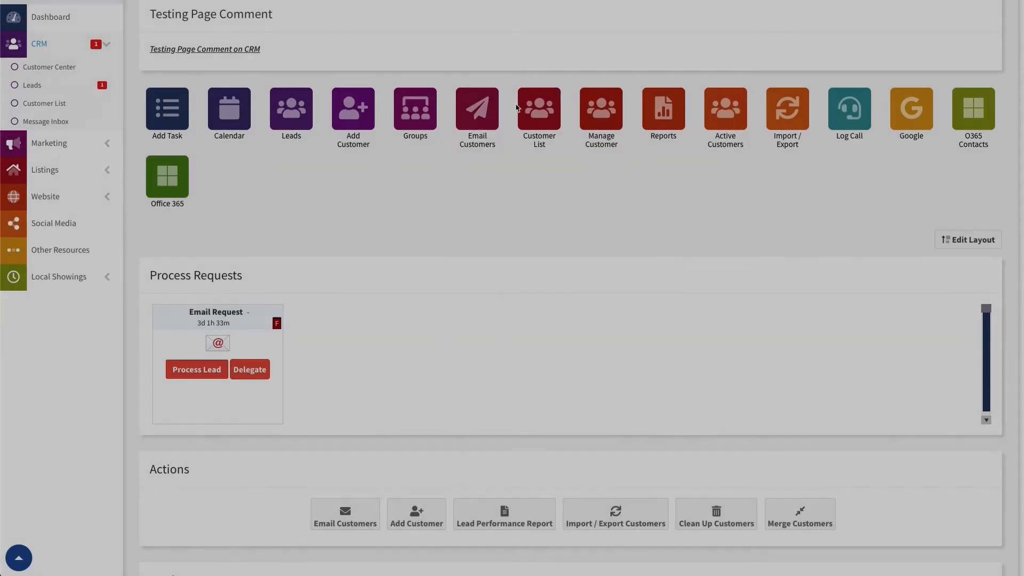
- Review the Primary Agent options for delegating the lead, then cancel, leaving it with the team
{"action": "left_click", "coordinate": [245, 374]}
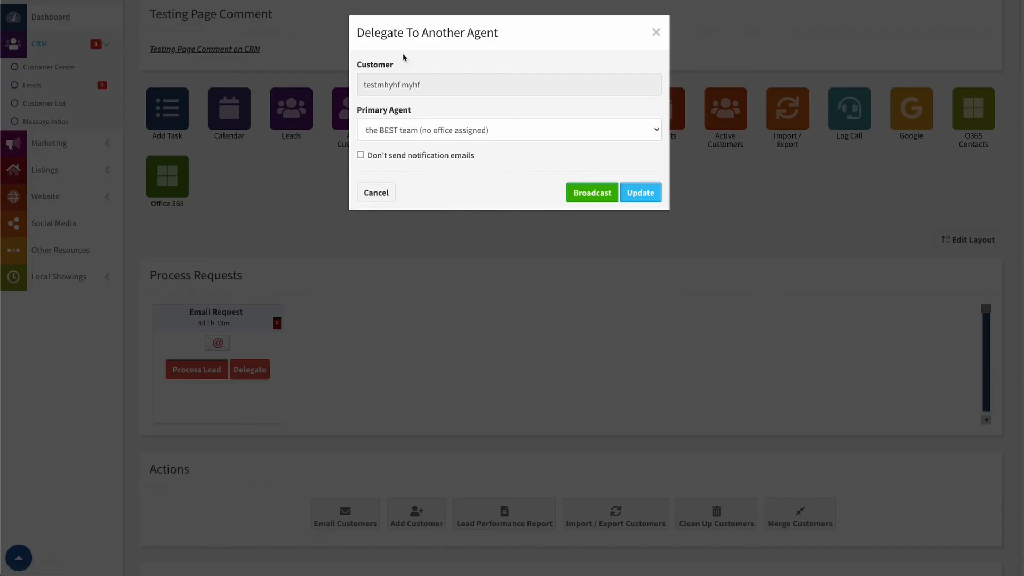
{"action": "left_click", "coordinate": [478, 129]}
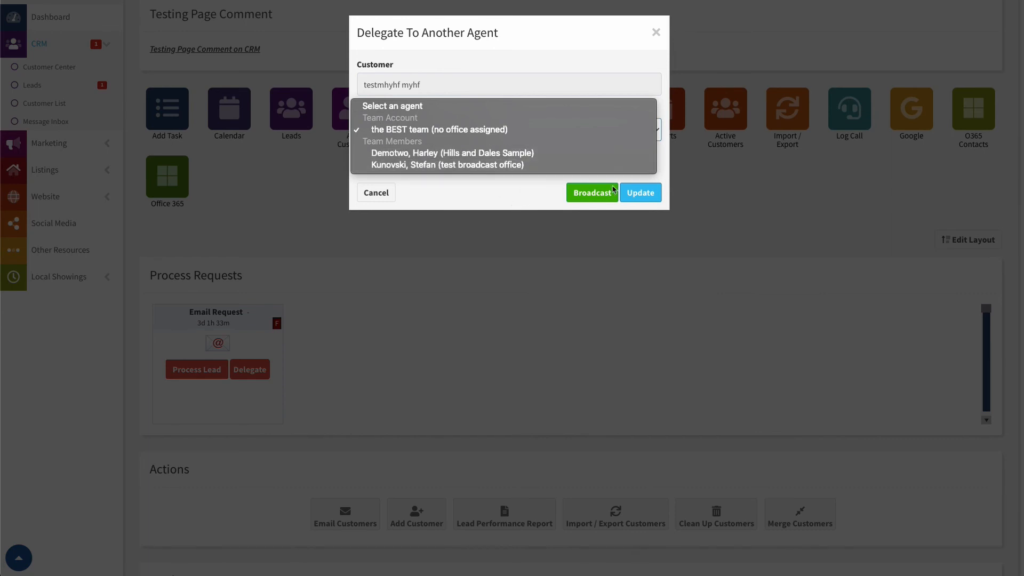
{"action": "left_click", "coordinate": [453, 187]}
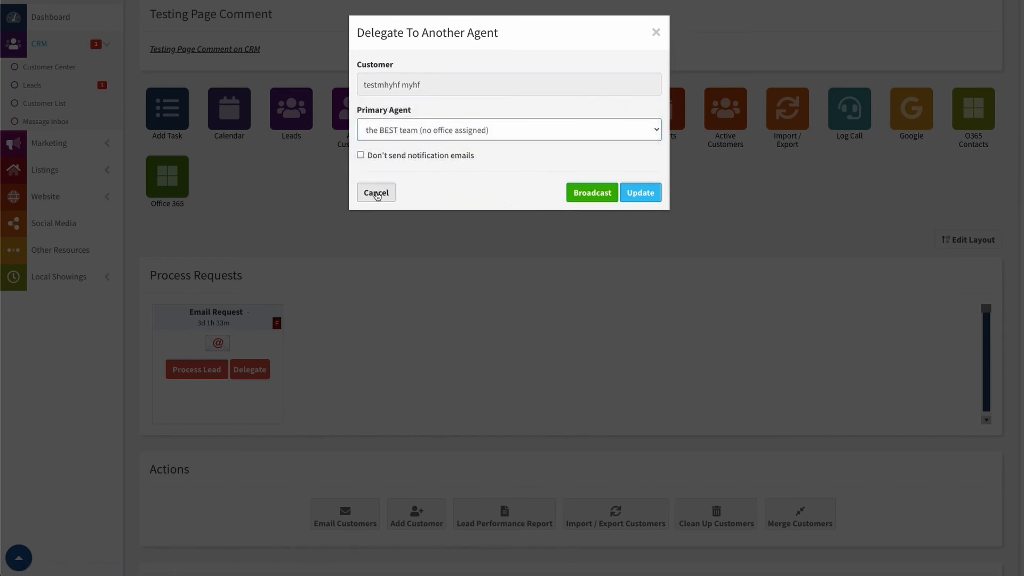
{"action": "left_click", "coordinate": [376, 194]}
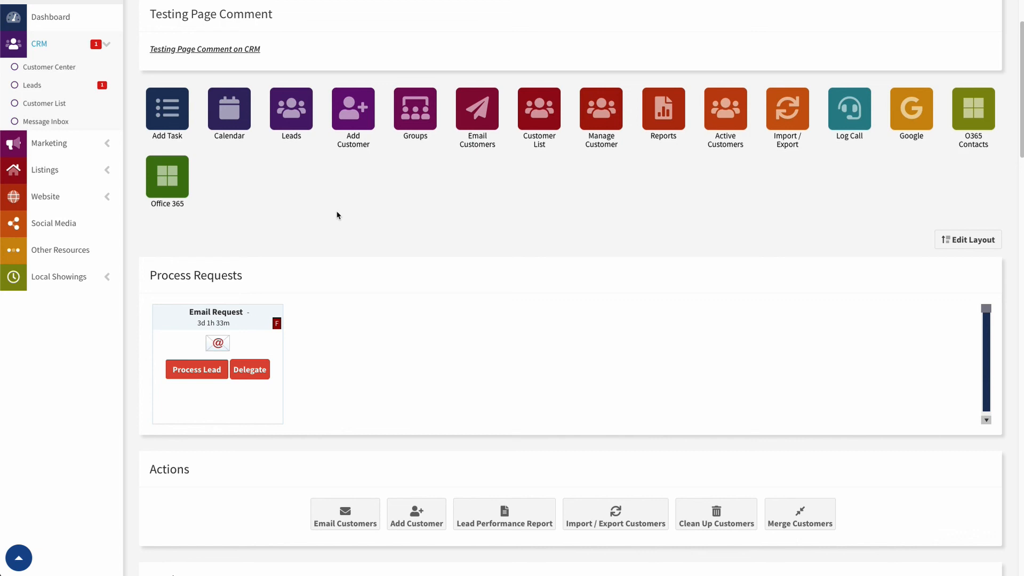
{"action": "scroll", "coordinate": [613, 221], "scroll_direction": "up", "scroll_amount": 2}
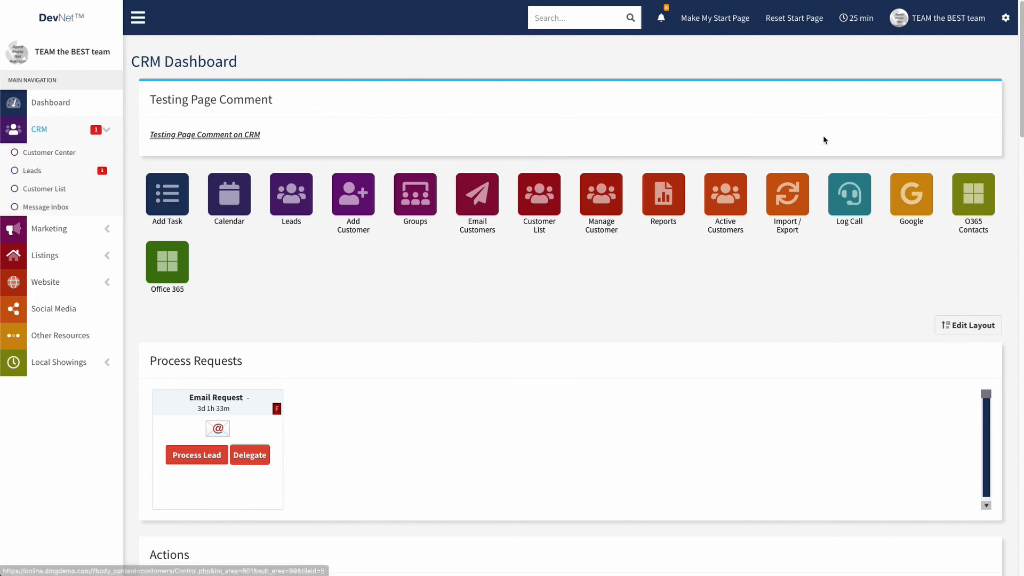
- Switch from the team account to the member's personal profile via the top-bar profile menu
{"action": "left_click", "coordinate": [933, 20]}
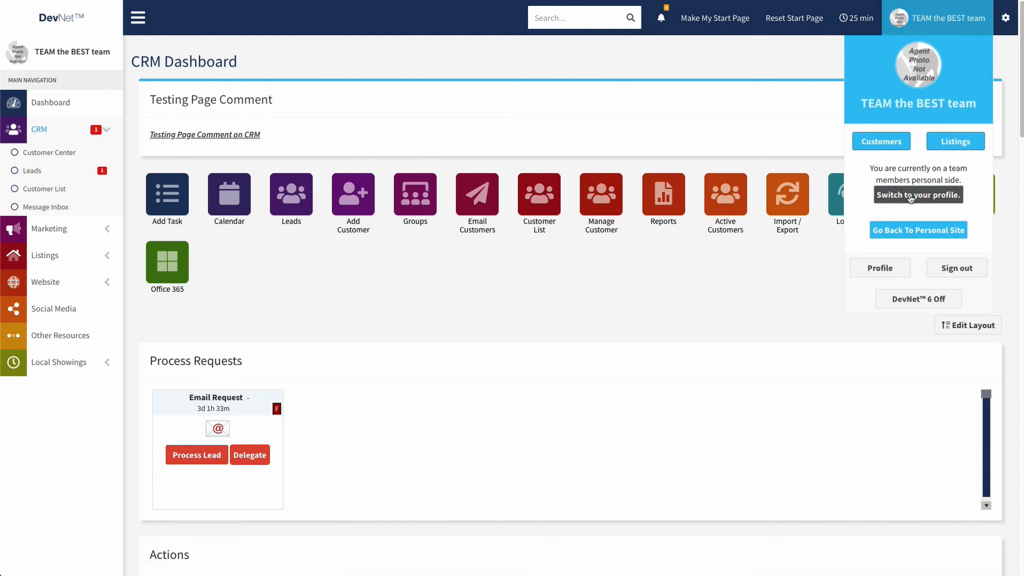
{"action": "left_click", "coordinate": [918, 198]}
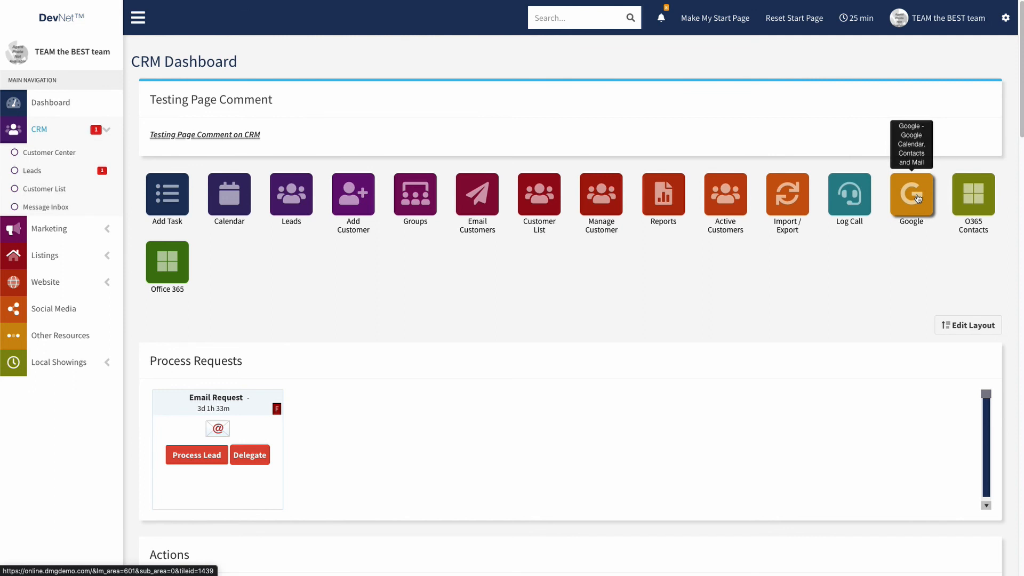